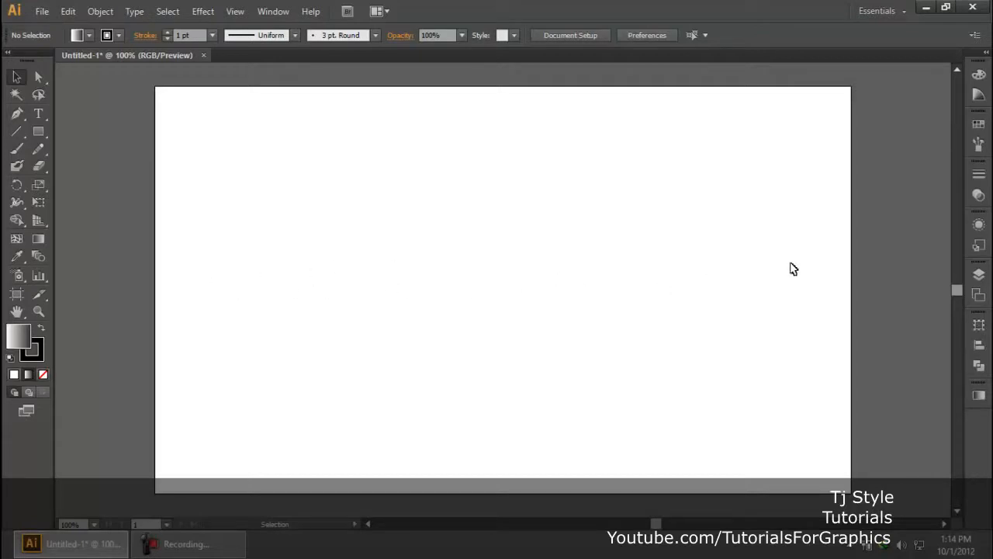
Draw a rectangle covering the whole artboard with the white-to-black gradient fill
key("m")
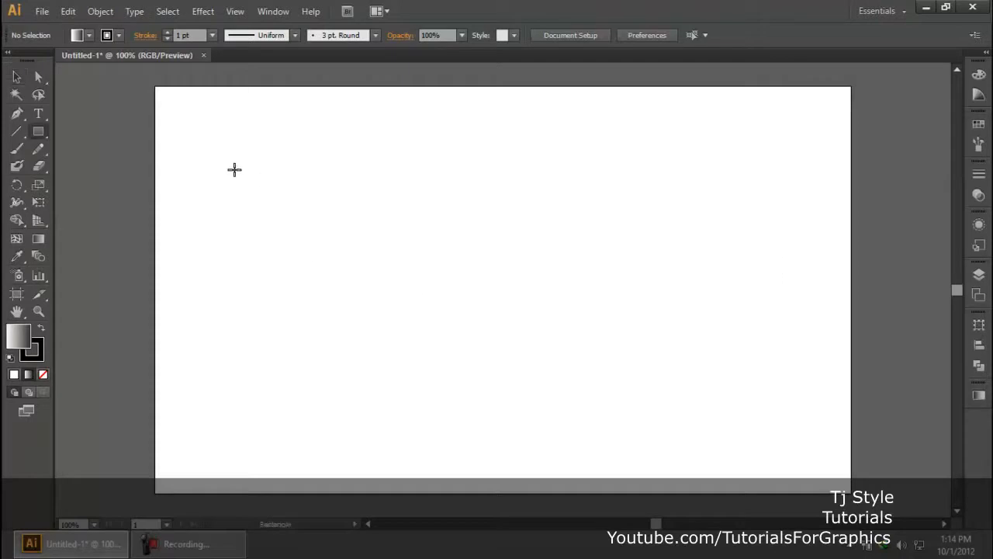
left_click_drag(155, 86, 852, 492)
key("period")
left_click(17, 77)
left_click(148, 138)
left_click(388, 205)
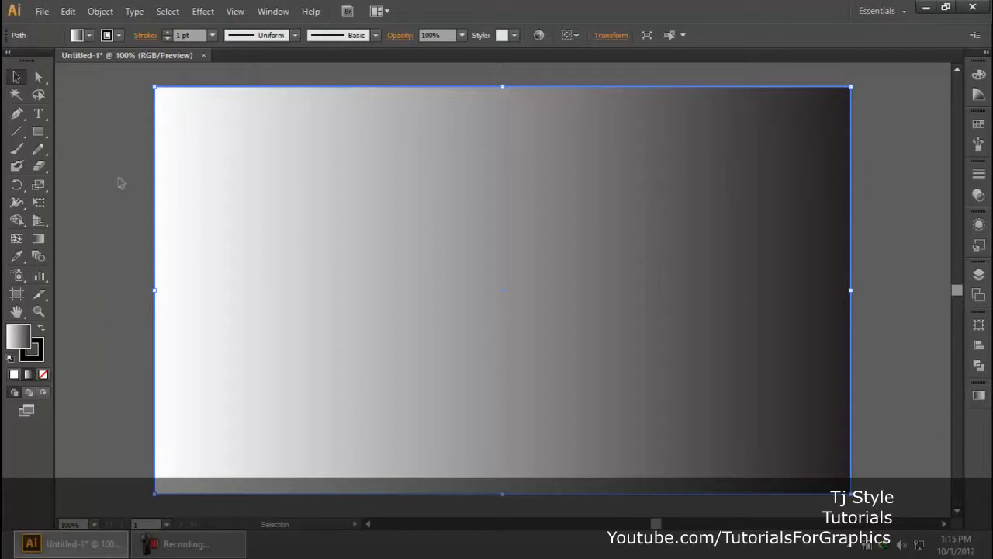
left_click(891, 186)
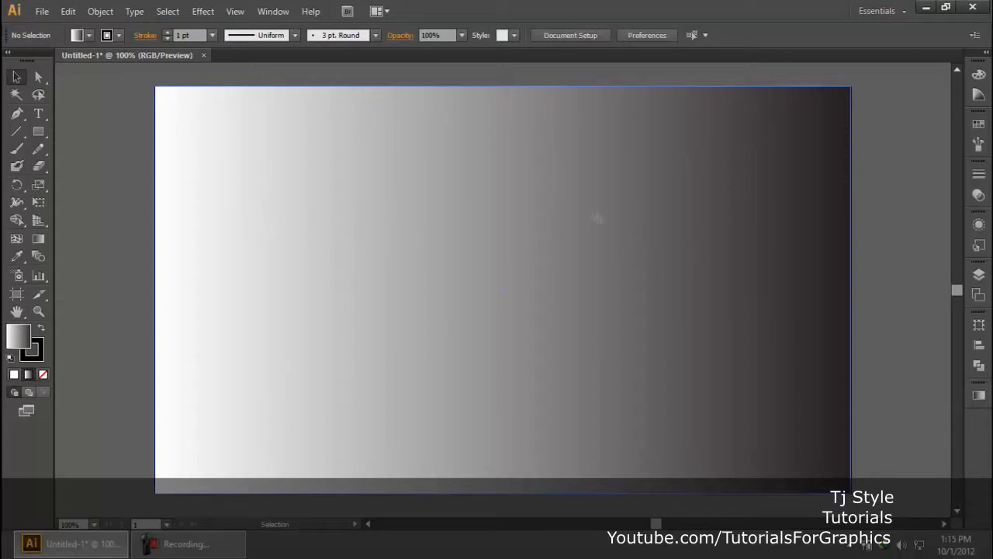
left_click(186, 543)
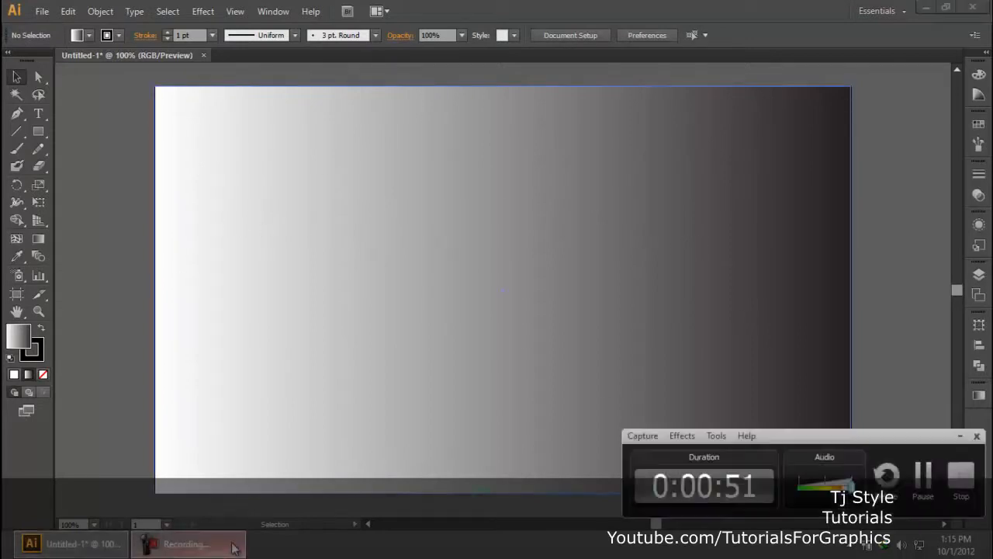
left_click(960, 435)
Delete the gradient-filled rectangle from the artboard
left_click(625, 366)
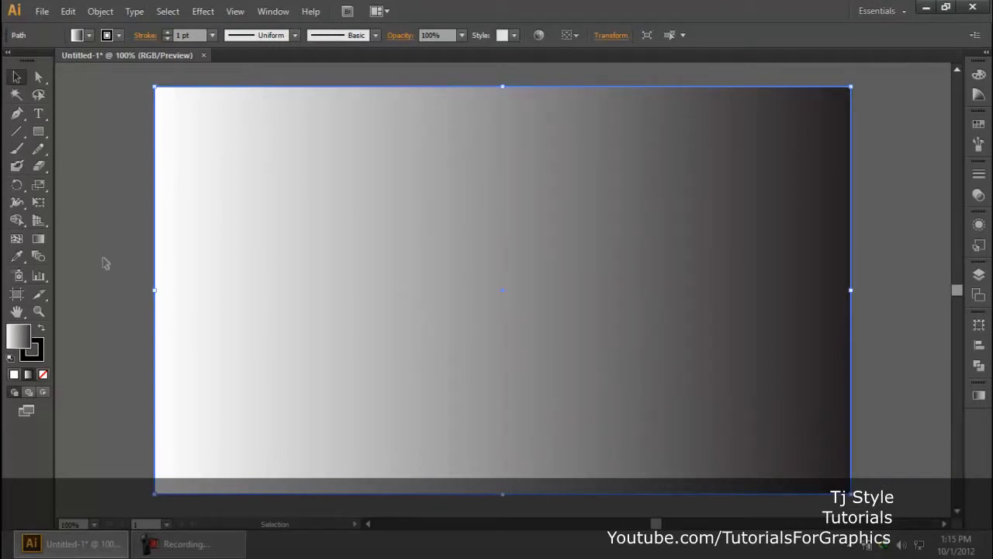
left_click_drag(155, 86, 154, 87)
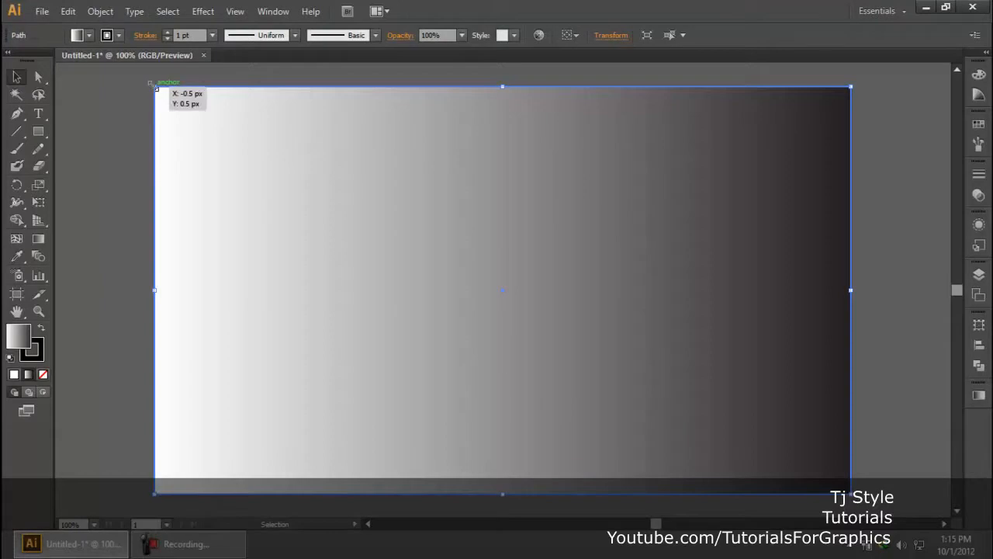
left_click_drag(155, 87, 155, 87)
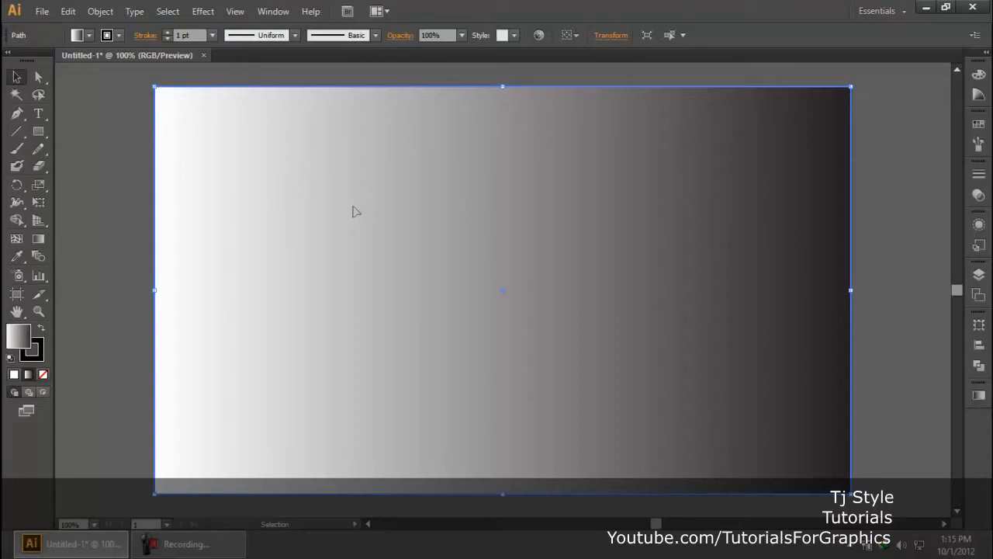
key("Delete")
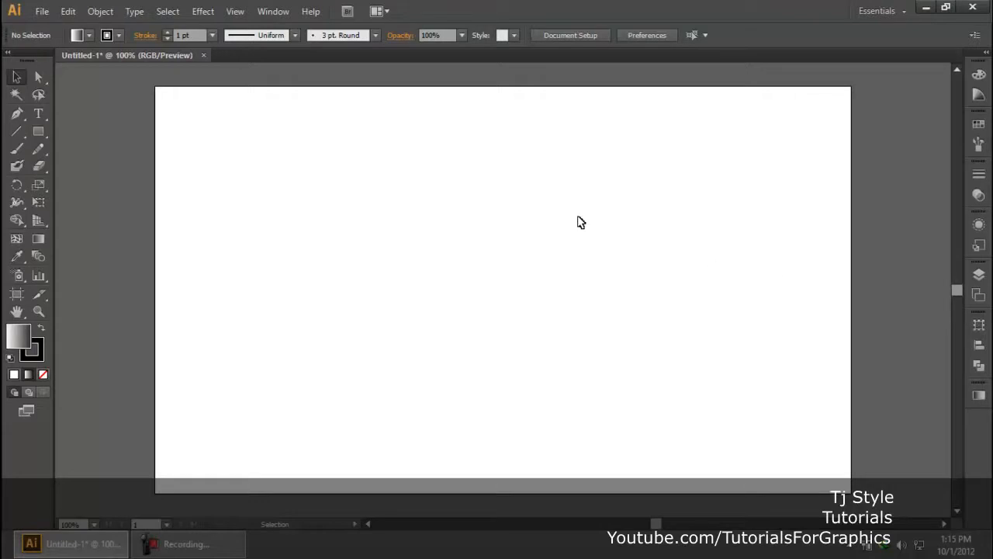
Show the Gradient settings as a floating panel at the edge of the artboard
left_click(270, 11)
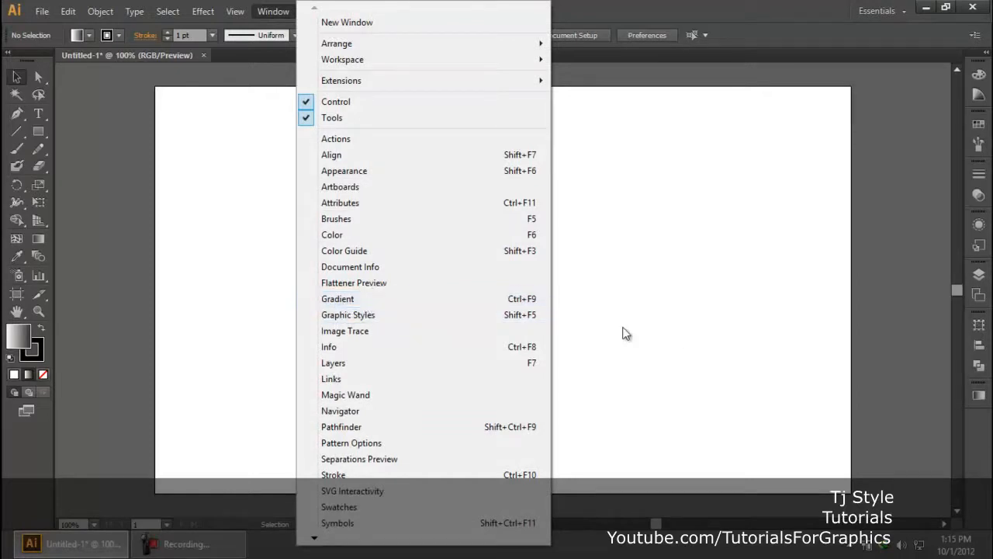
left_click(525, 303)
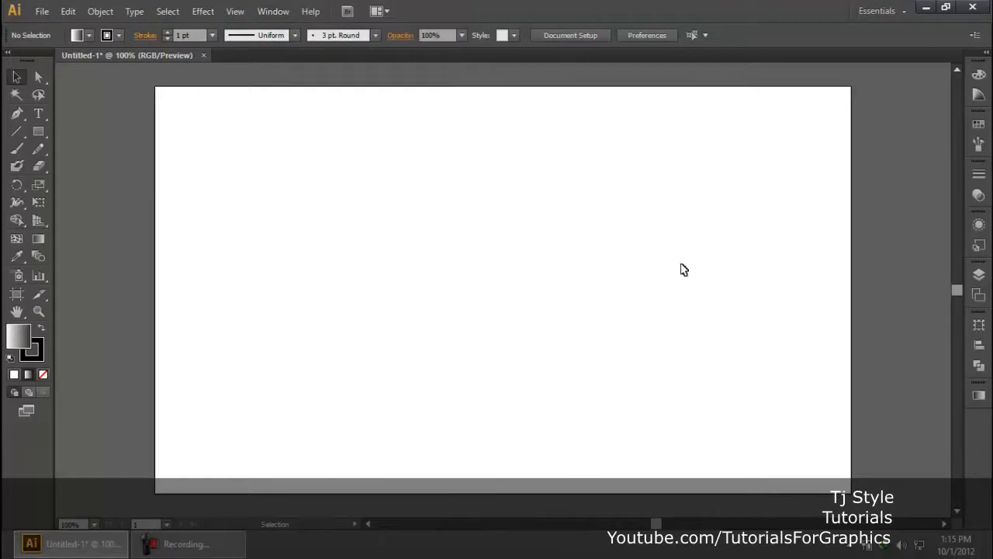
left_click(979, 397)
left_click_drag(869, 353, 769, 193)
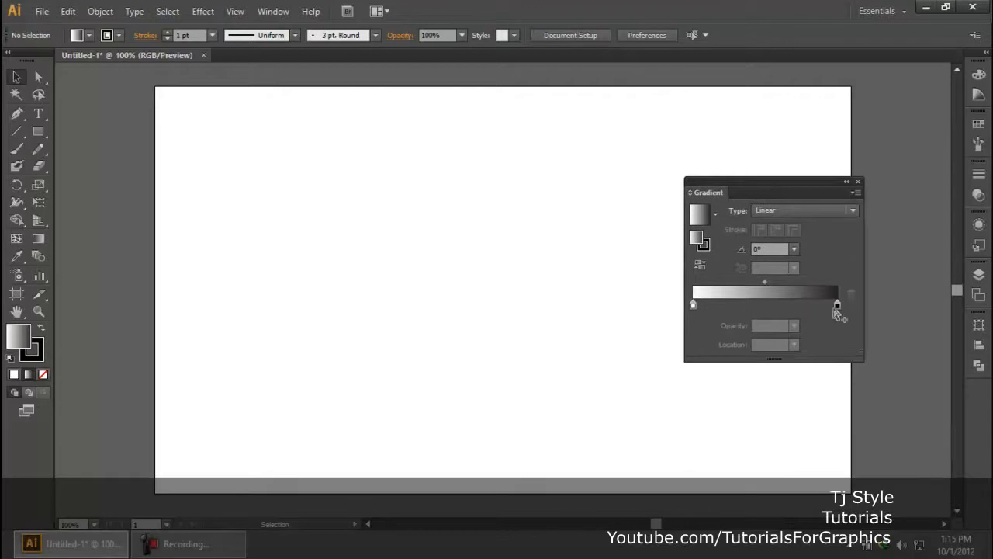
left_click_drag(800, 188, 906, 189)
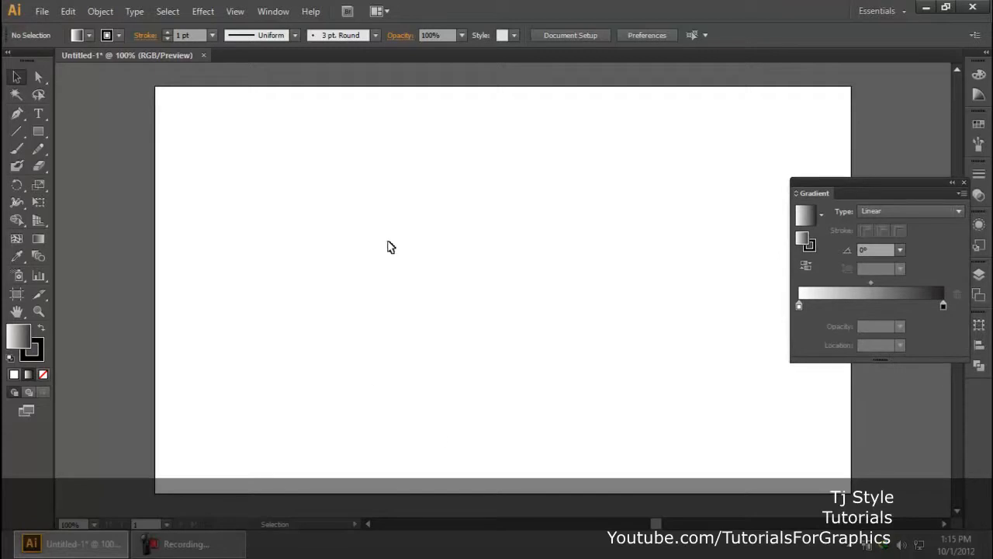
Draw a large circle on the left part of the artboard with the white-to-black linear gradient fill
key("l")
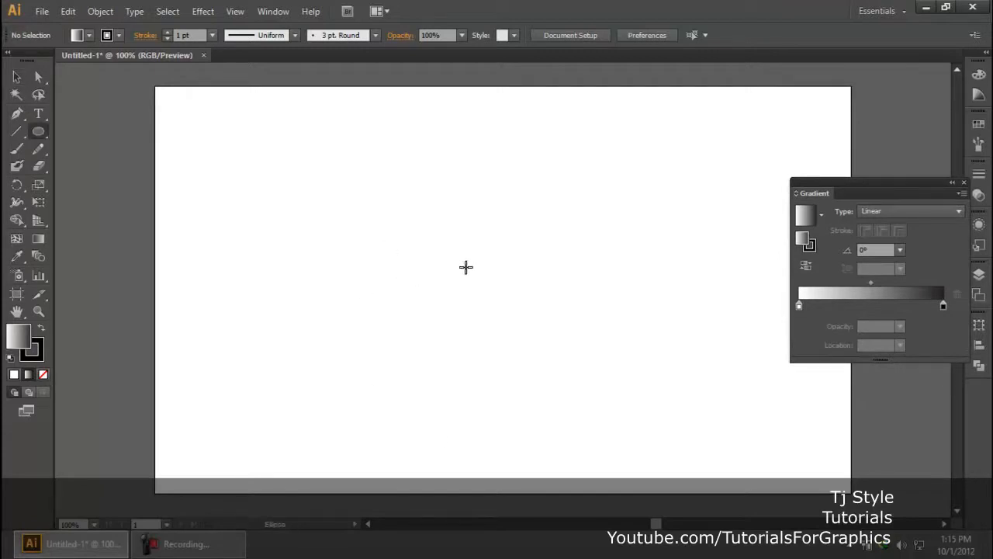
left_click_drag(439, 248, 530, 385)
left_click(16, 77)
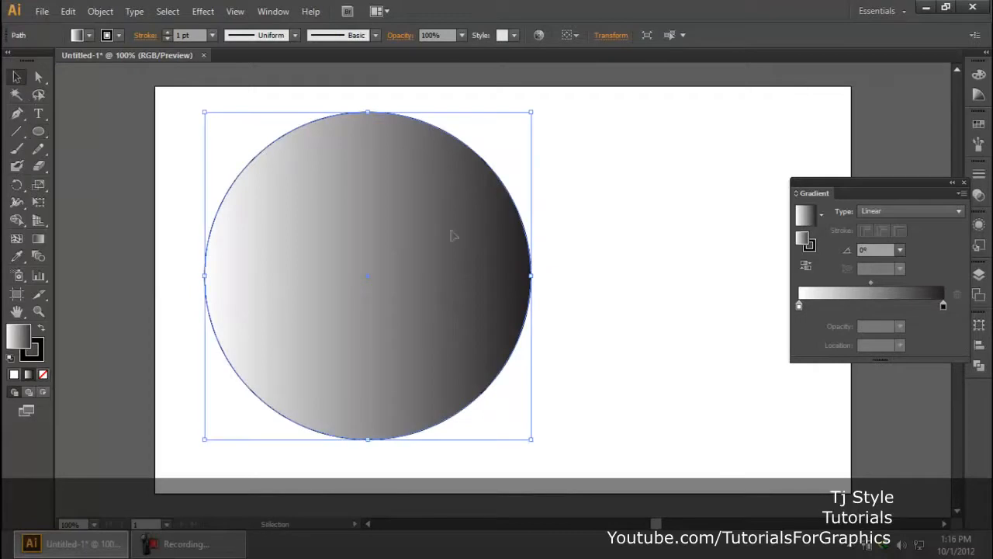
left_click_drag(812, 195, 725, 184)
left_click(191, 543)
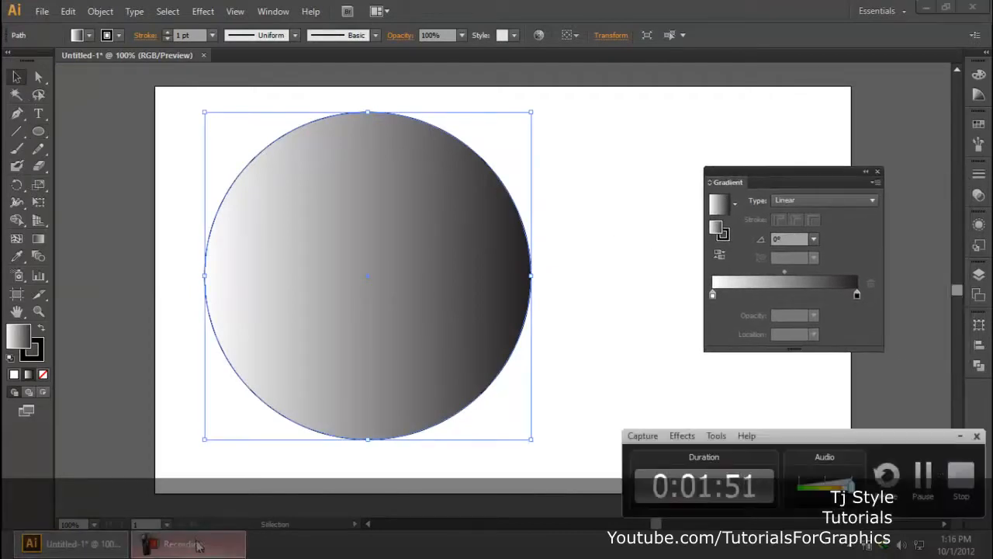
left_click(960, 436)
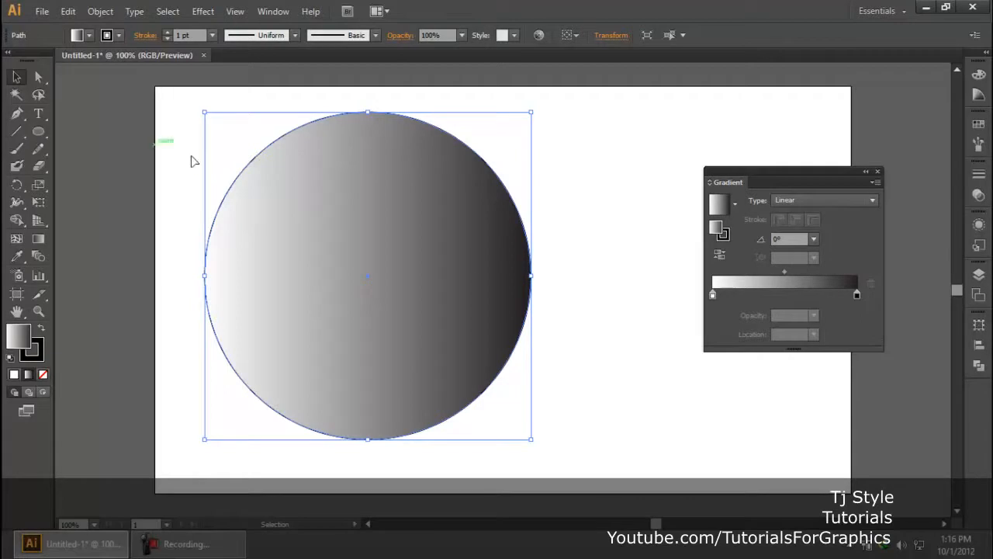
Fill the circle with the solid black swatch and deselect it
left_click_drag(818, 171, 880, 184)
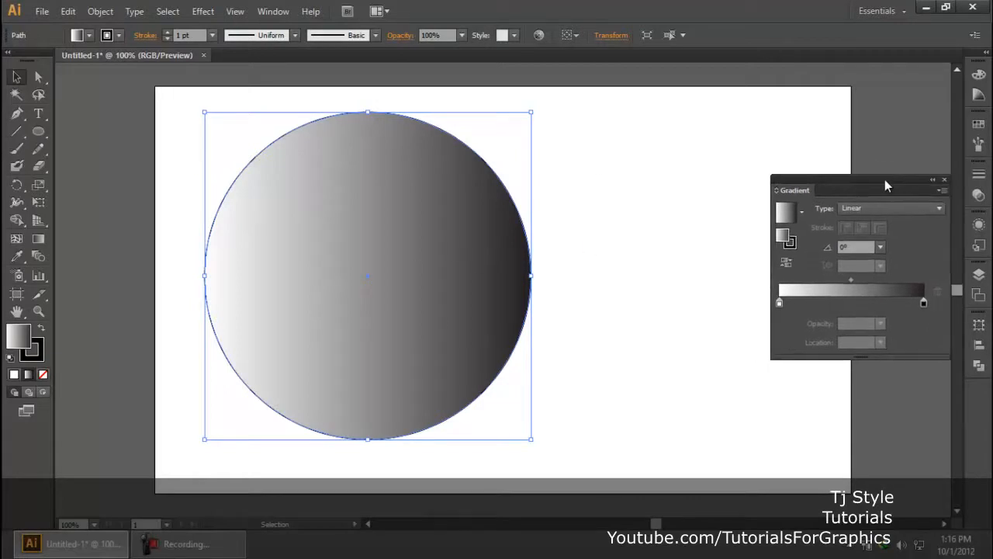
left_click_drag(819, 184, 827, 301)
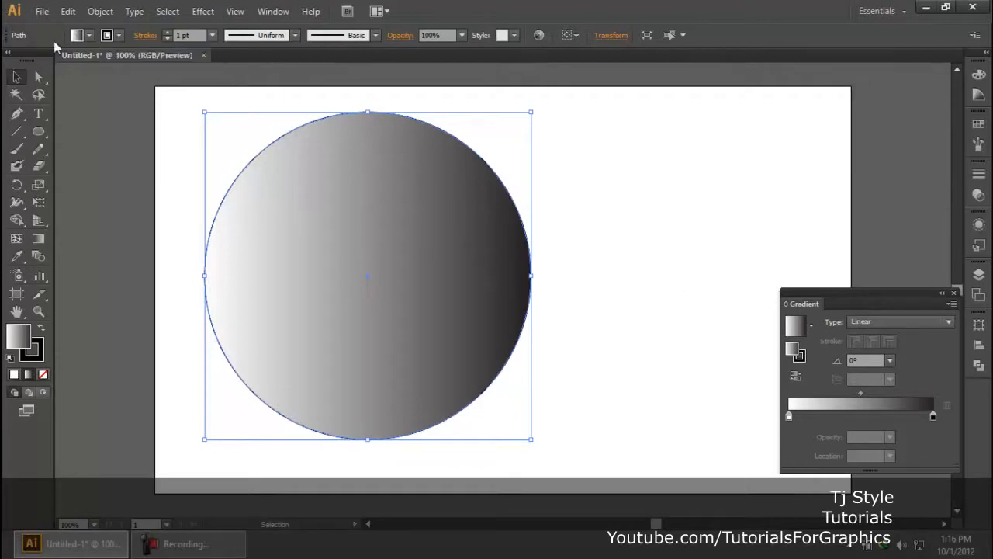
left_click(89, 36)
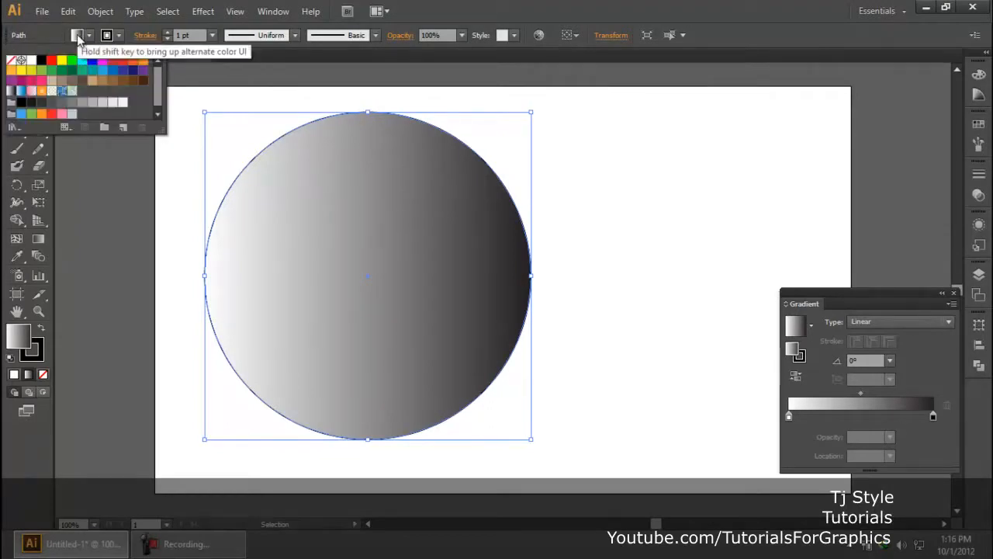
left_click(42, 59)
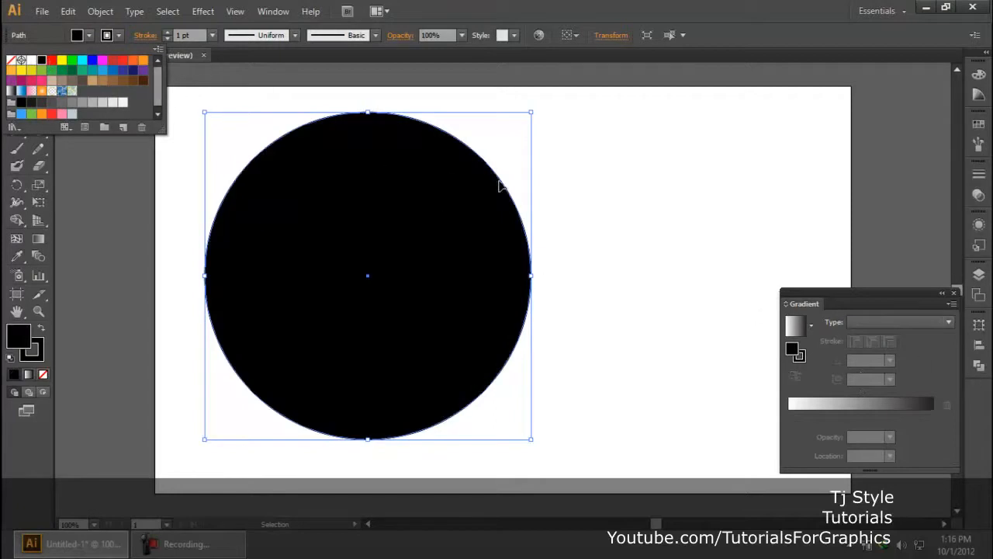
left_click(567, 209)
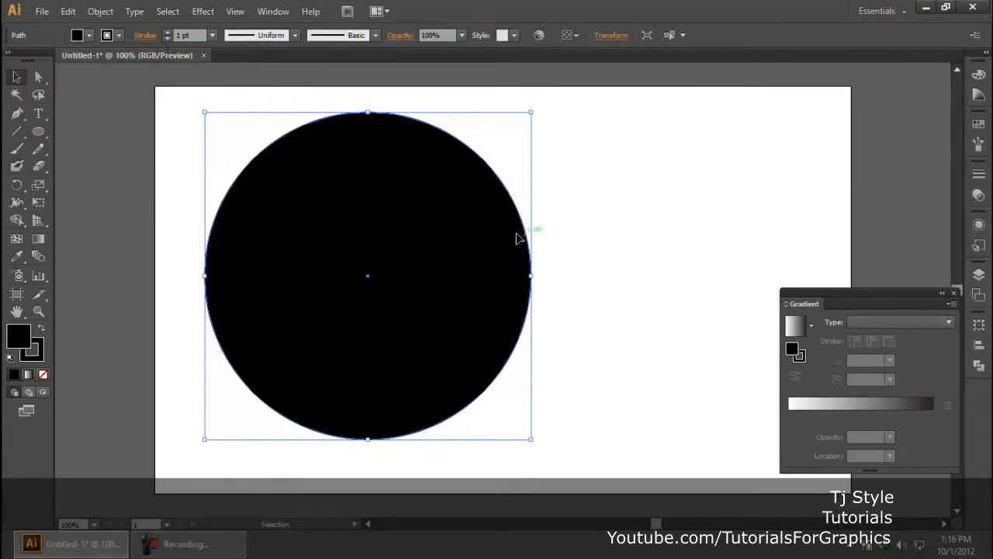
left_click(633, 267)
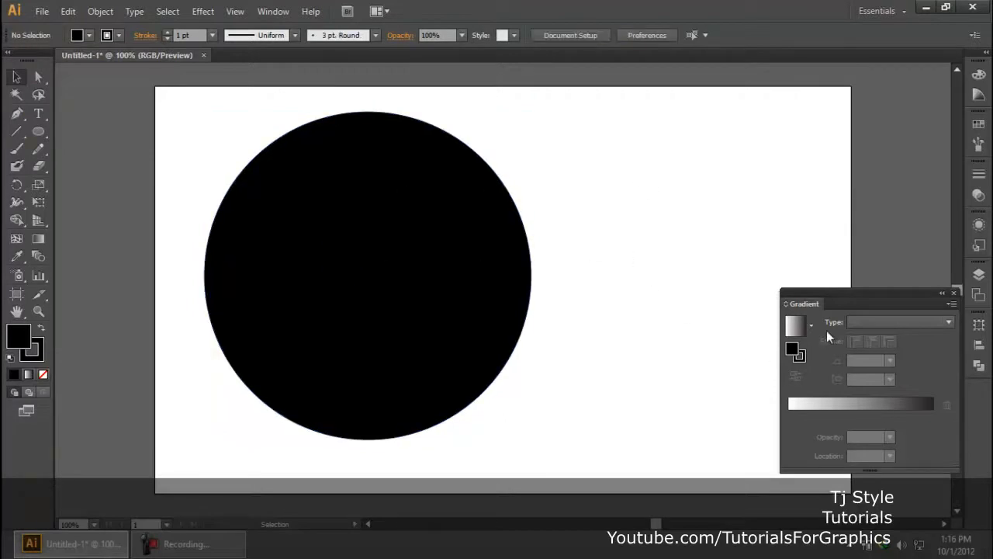
Apply the white-to-black gradient to the black circle and set the gradient type to Radial
left_click(367, 231)
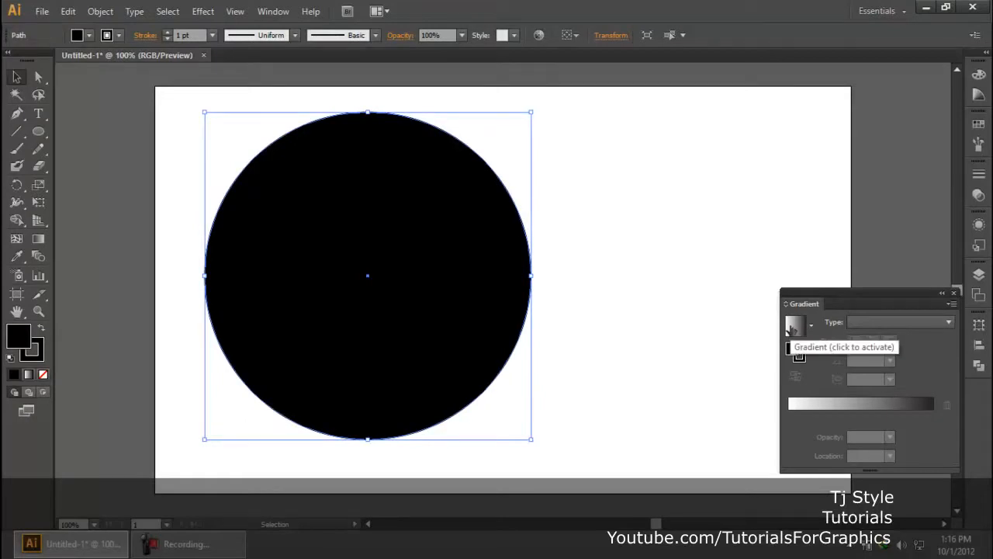
left_click(793, 326)
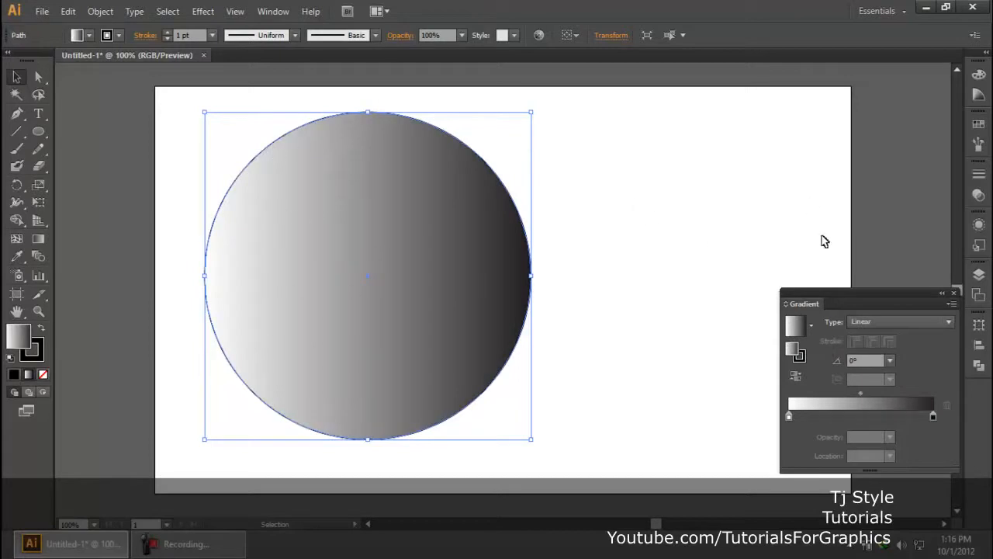
left_click_drag(799, 302, 688, 167)
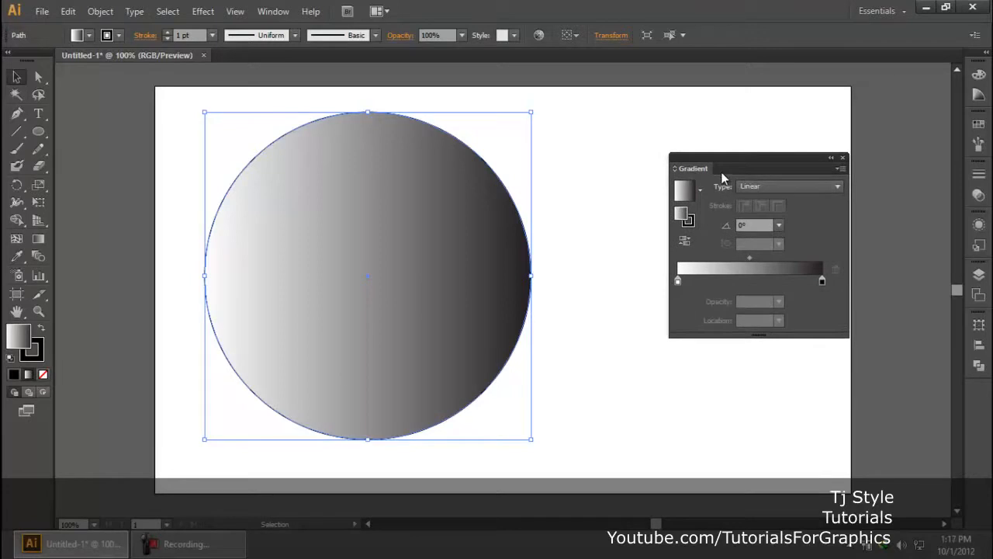
left_click(759, 190)
left_click(757, 218)
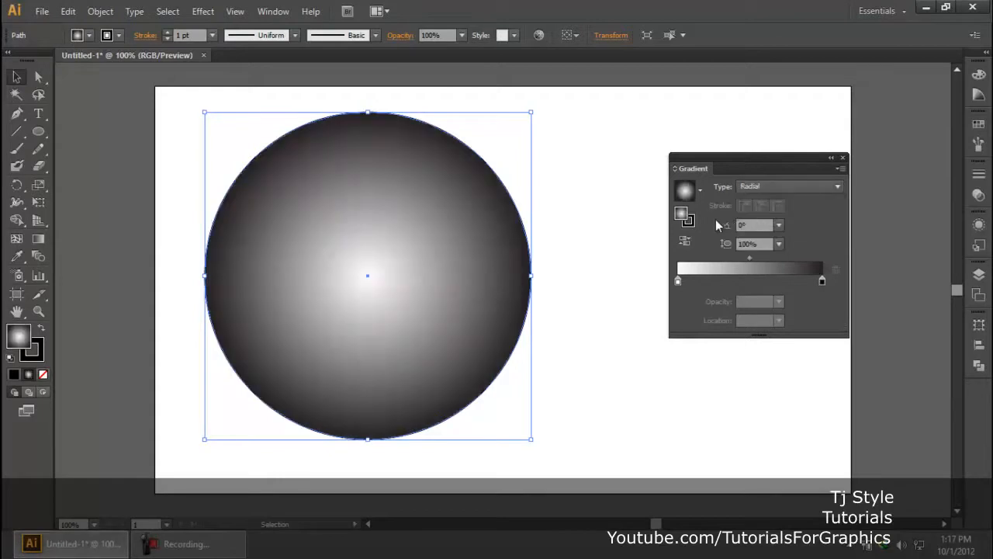
left_click_drag(747, 157, 801, 162)
key("ctrl+shift+a")
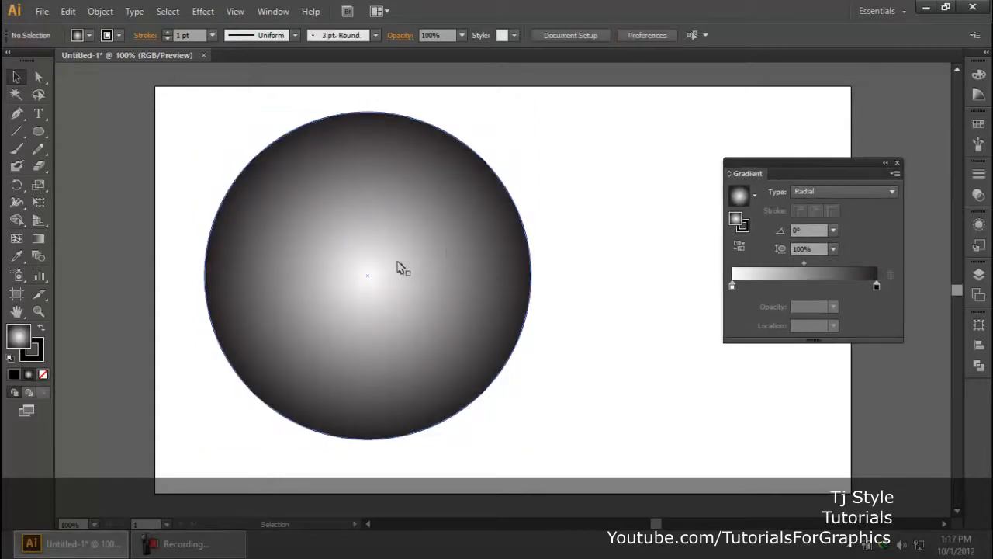
left_click(394, 208)
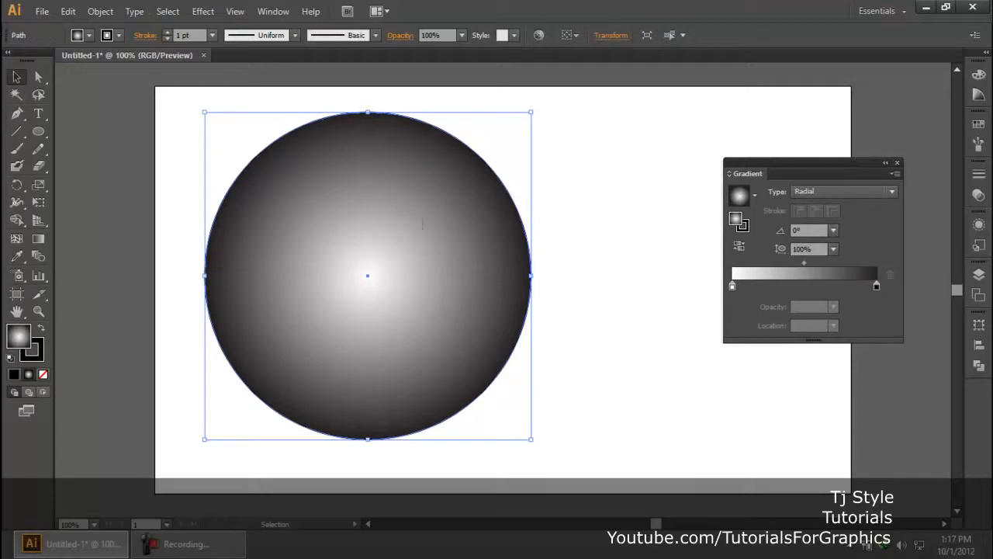
left_click(233, 550)
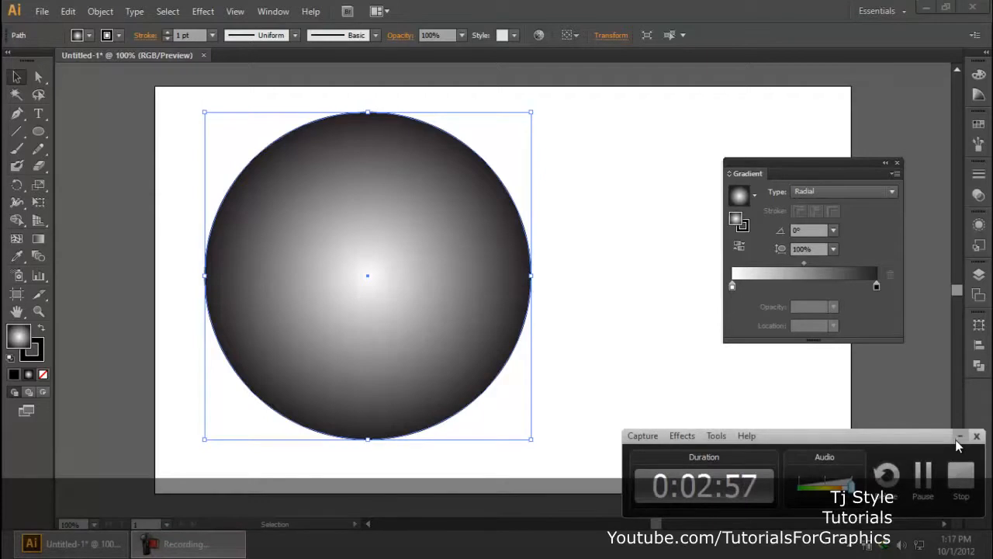
left_click(957, 439)
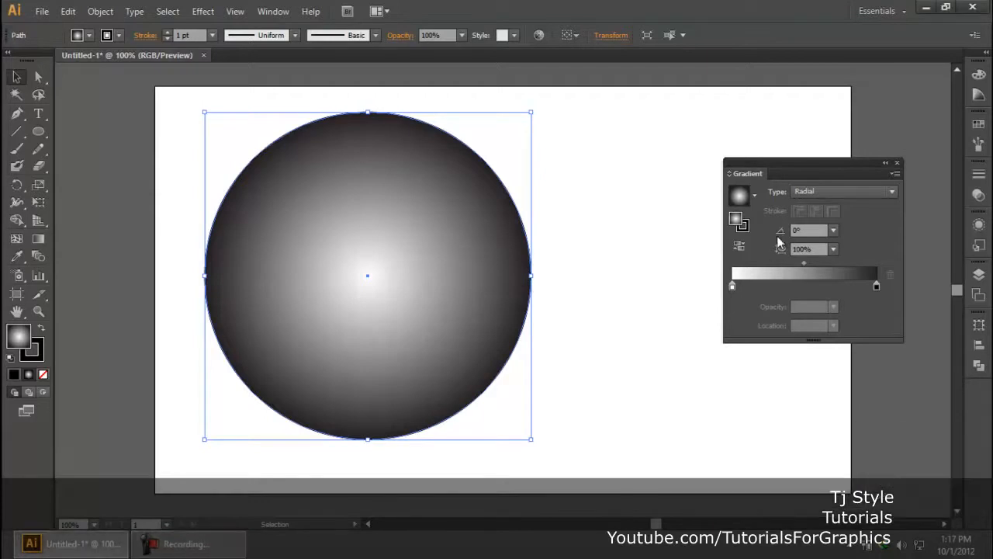
Apply the Sky gradient preset to the circle
left_click(755, 192)
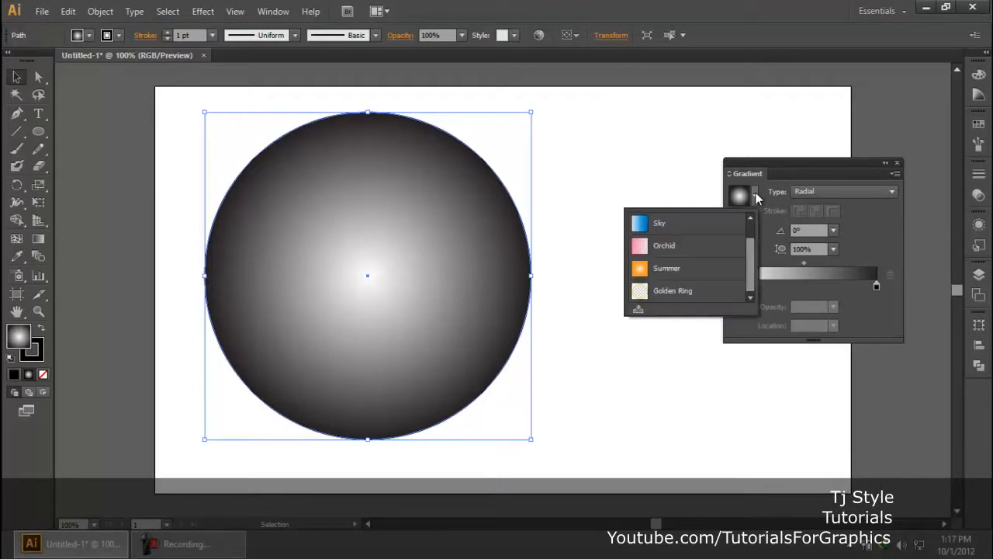
left_click_drag(747, 254, 752, 232)
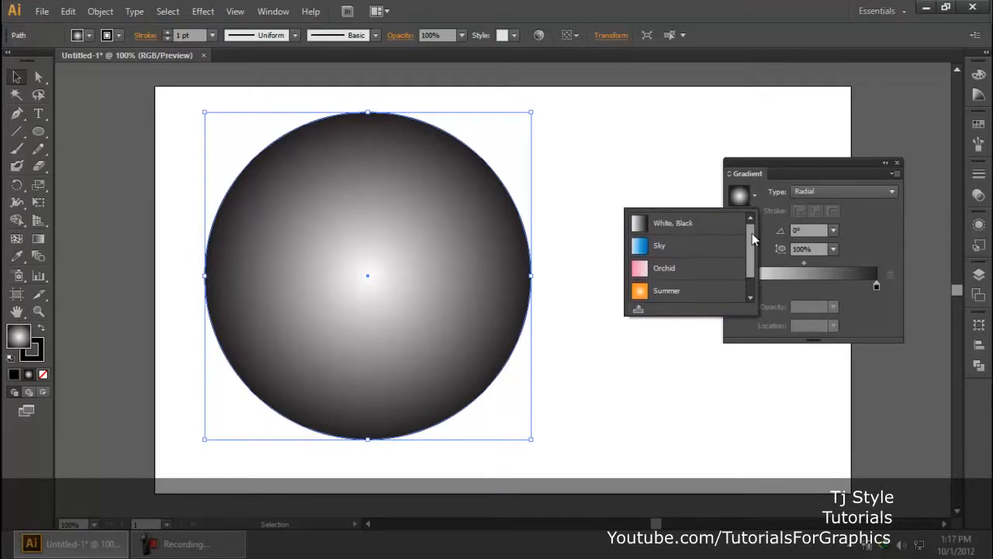
left_click(652, 248)
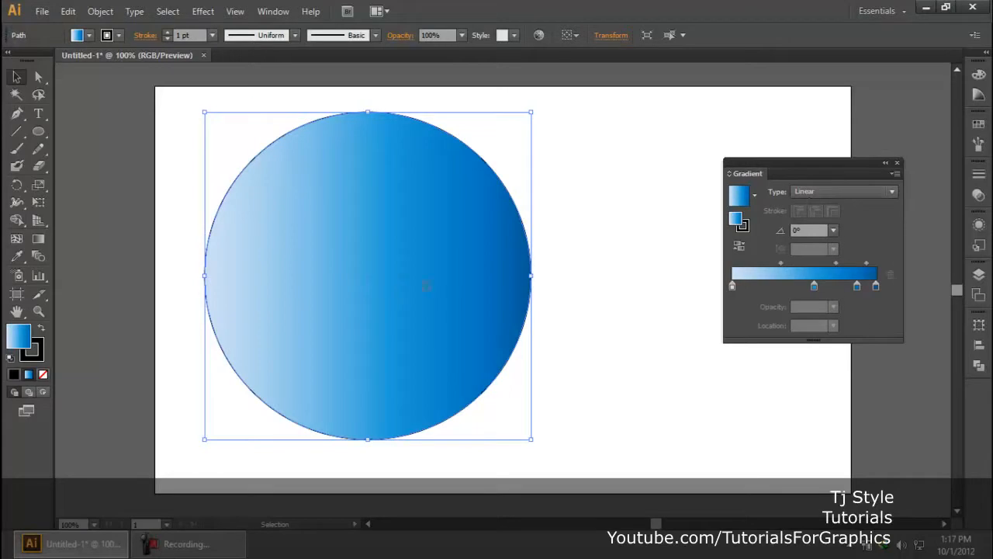
Apply the Summer gradient preset to the circle and replace it with the Orchid preset
left_click(754, 195)
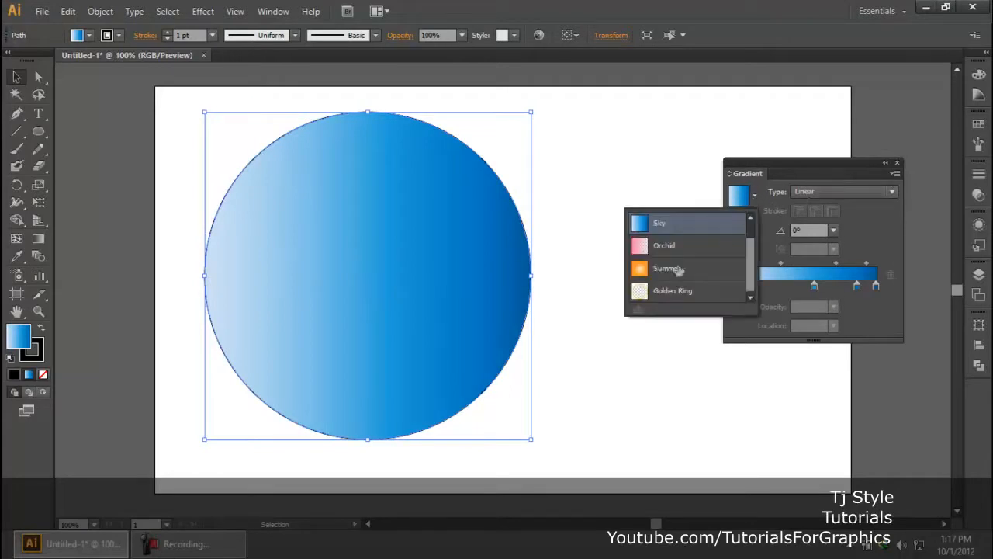
left_click(672, 269)
left_click(756, 195)
left_click(712, 244)
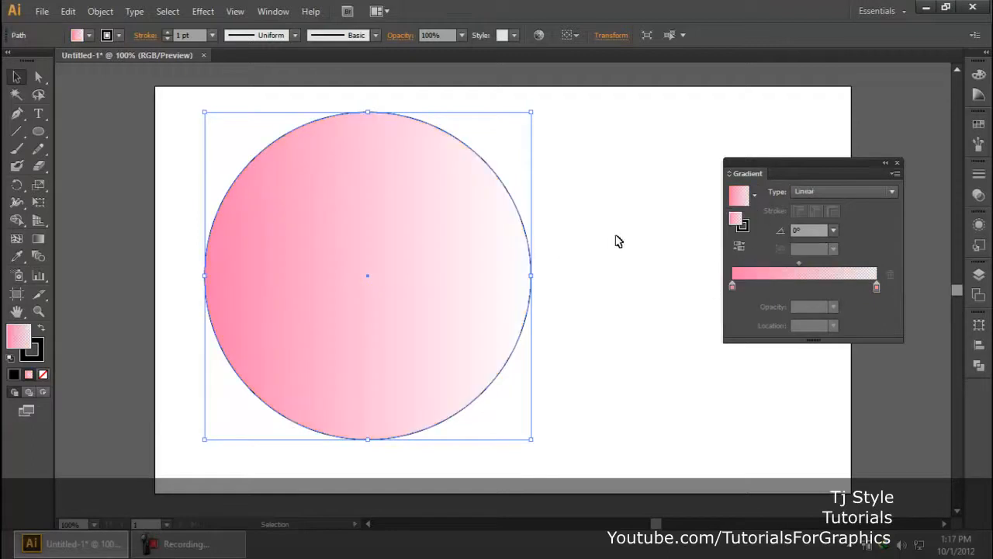
Set the Orchid gradient's type to Radial and reverse its colors
left_click(816, 192)
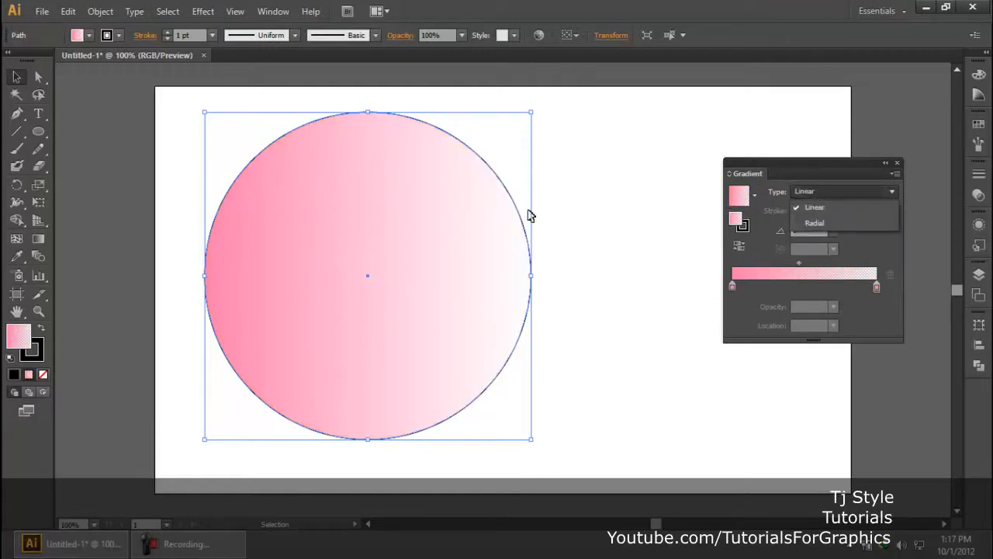
left_click(819, 223)
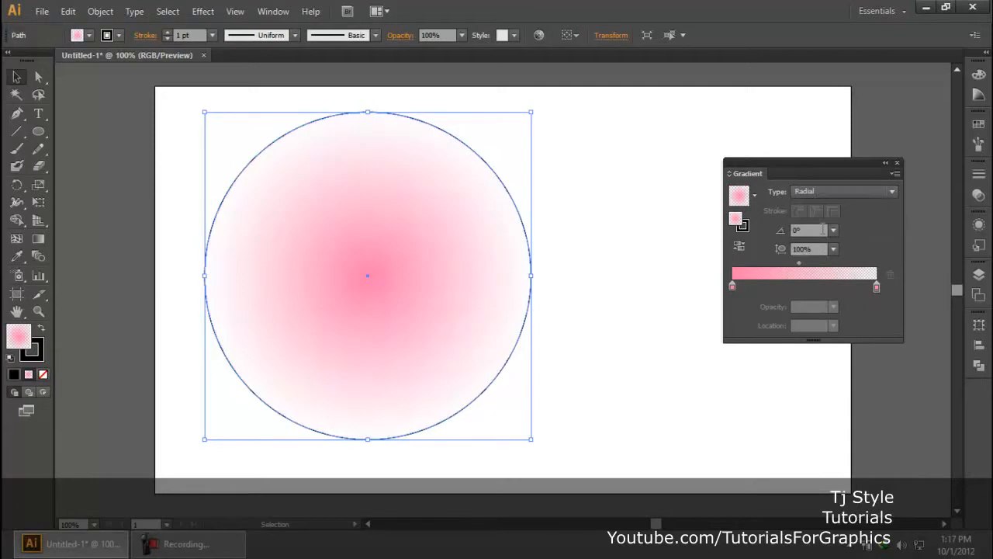
left_click(825, 191)
left_click(815, 224)
left_click(740, 247)
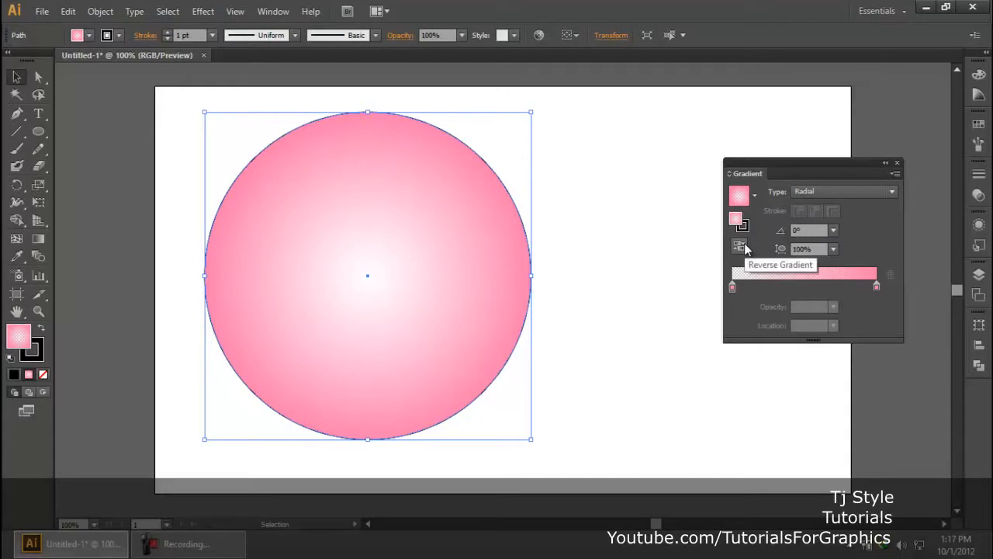
Apply the Sky gradient preset to the circle and set its type to Radial
left_click(815, 191)
left_click(754, 194)
left_click(712, 224)
left_click(855, 195)
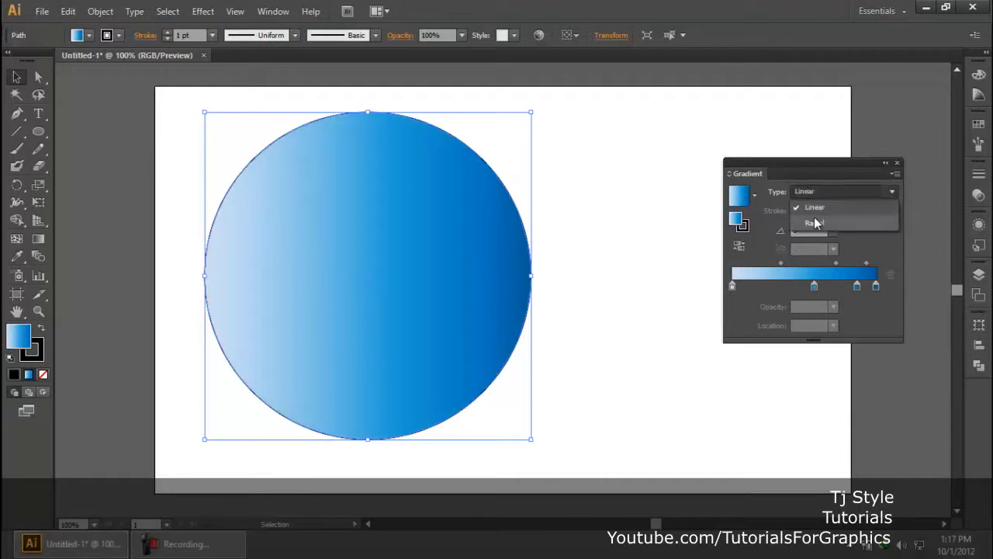
left_click(814, 223)
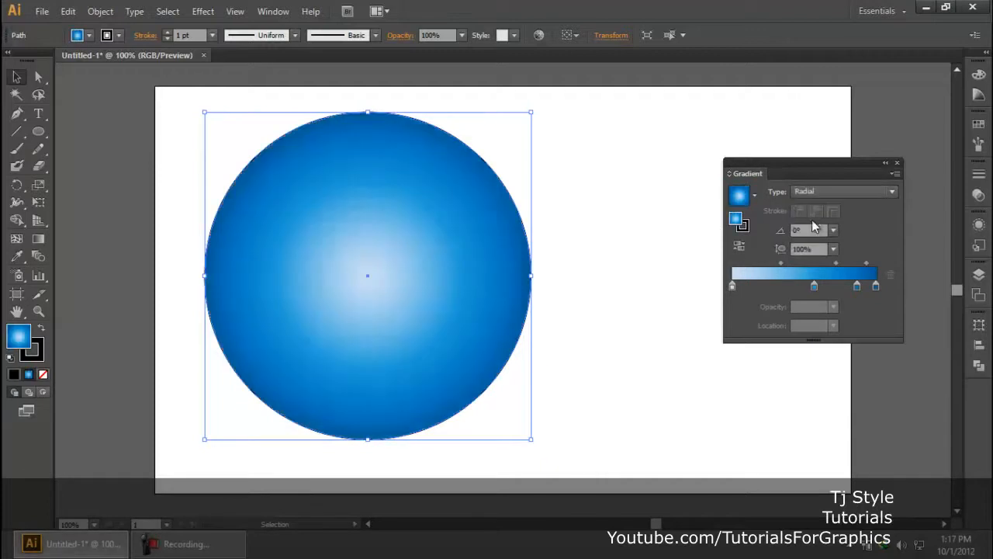
Reverse the radial Sky gradient and reverse it back
left_click(738, 246)
left_click(738, 247)
left_click(630, 207)
left_click(515, 245)
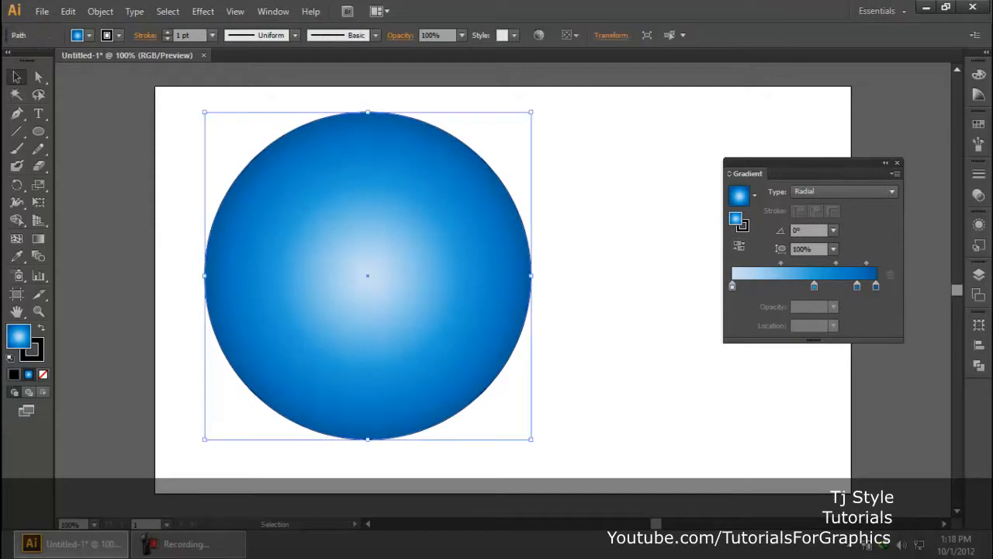
left_click(223, 552)
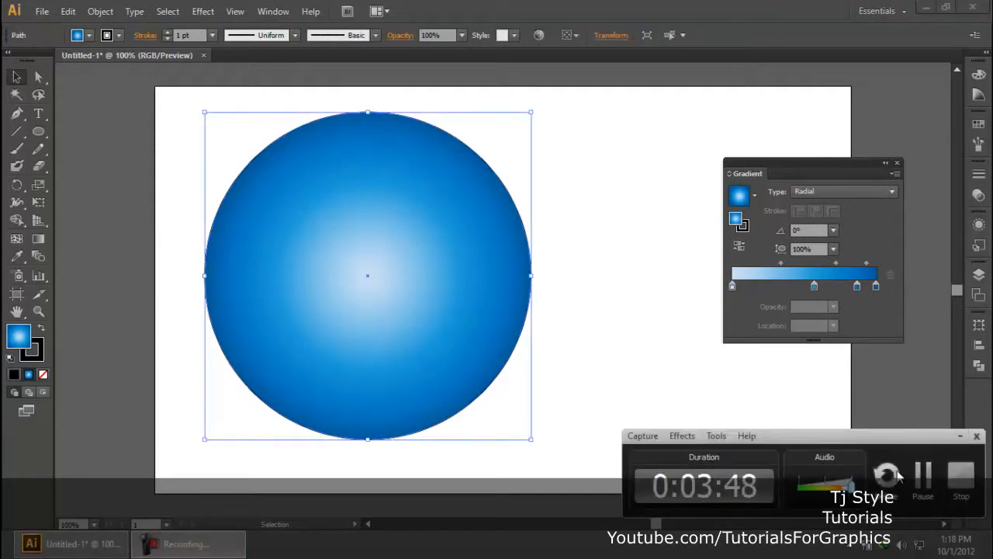
left_click(960, 435)
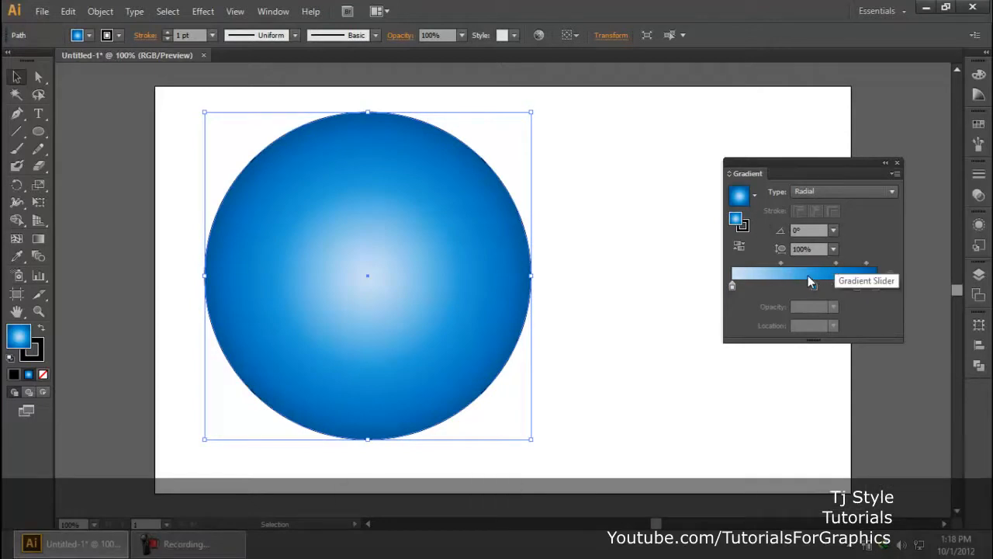
Apply the White, Black gradient preset to the circle
left_click(756, 195)
left_click_drag(752, 236, 755, 222)
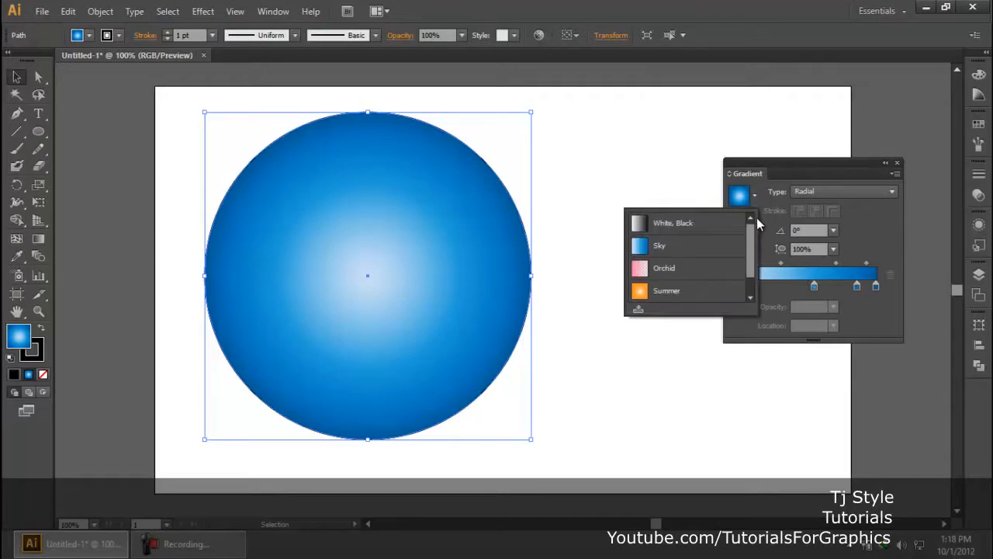
left_click(681, 222)
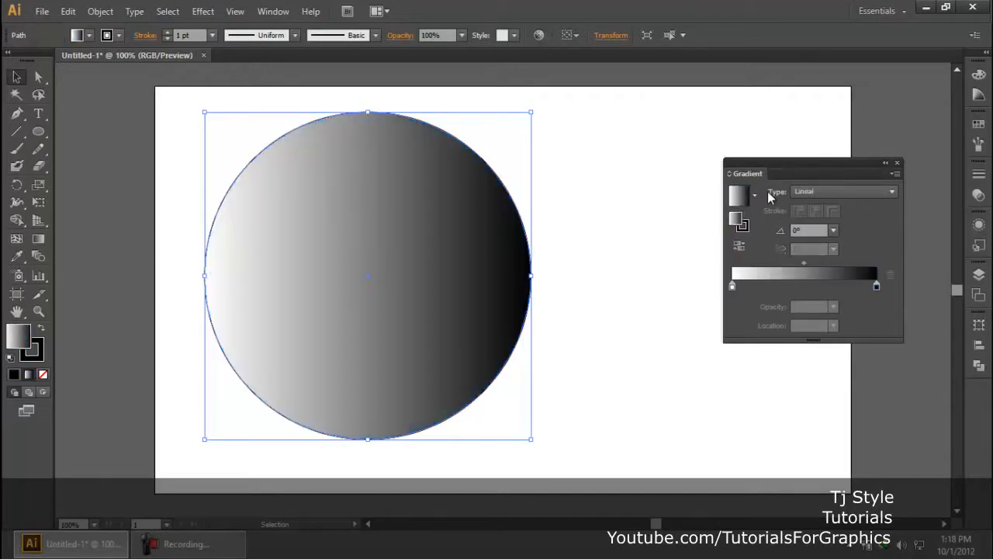
left_click(208, 549)
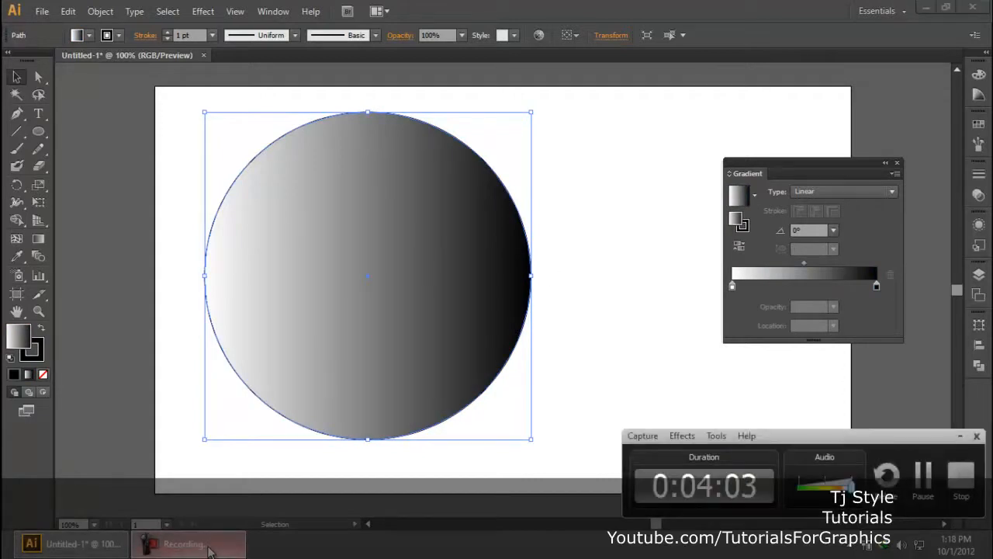
left_click(208, 549)
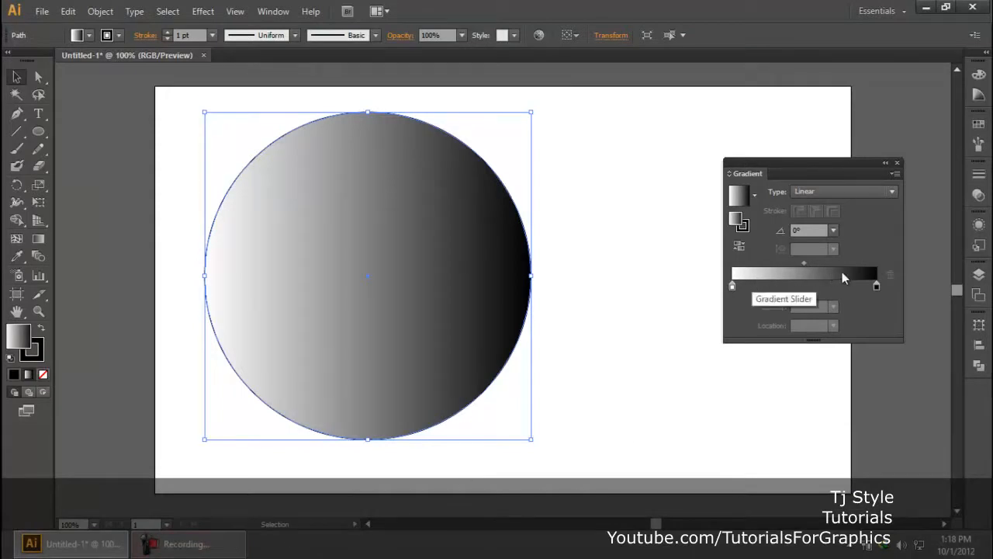
Add five extra stops along the gradient slider, including a black one just past the middle and a light grey one at 15.27%
left_click(732, 287)
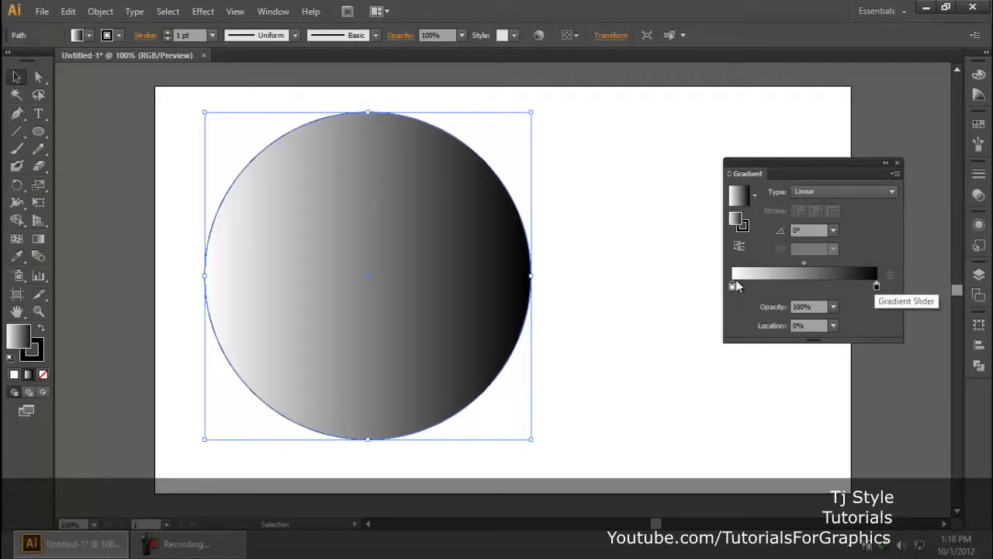
left_click_drag(877, 287, 812, 287)
left_click(771, 287)
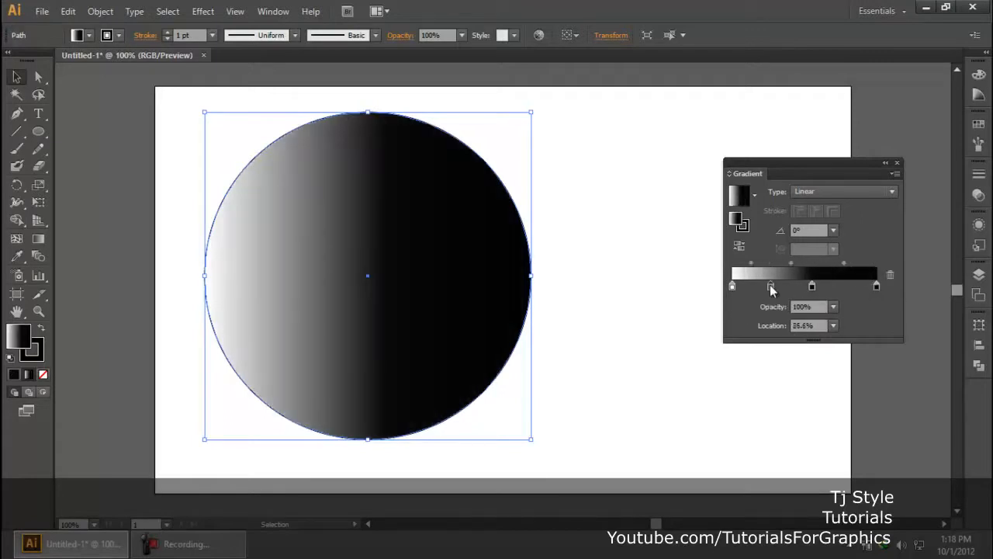
left_click(845, 287)
left_click(791, 287)
left_click(753, 287)
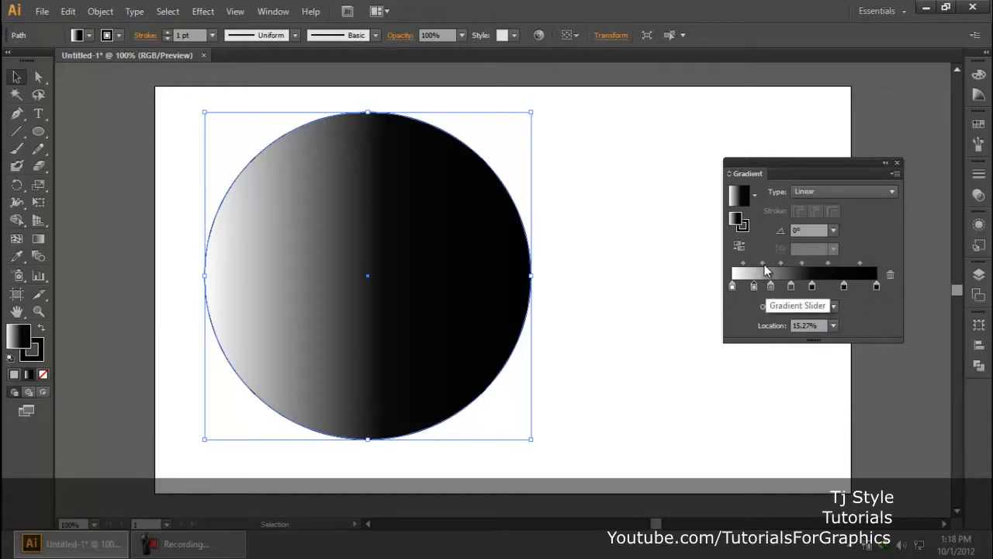
Delete the five gradient stops beyond the light grey one at 15.27% and move that grey stop to 100%
left_click(877, 287)
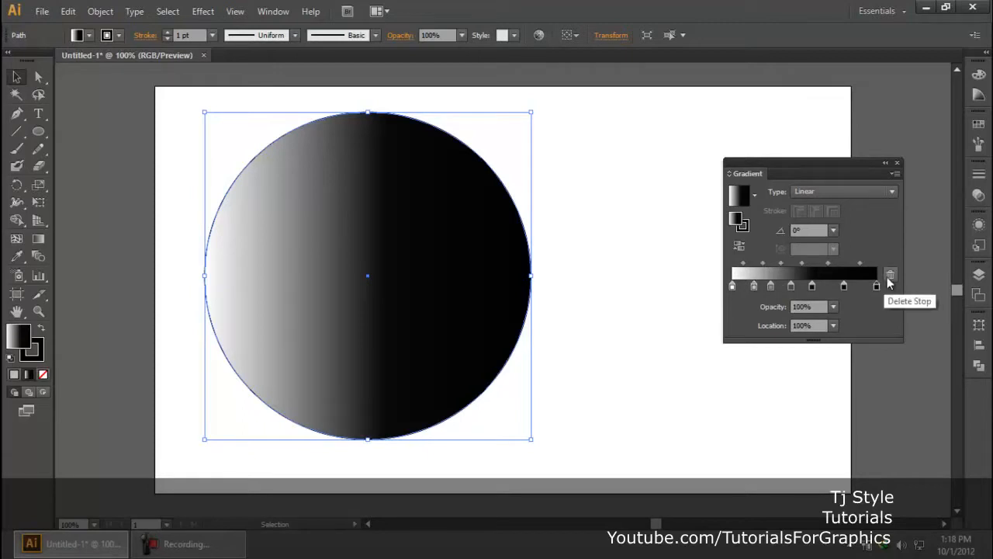
left_click(890, 279)
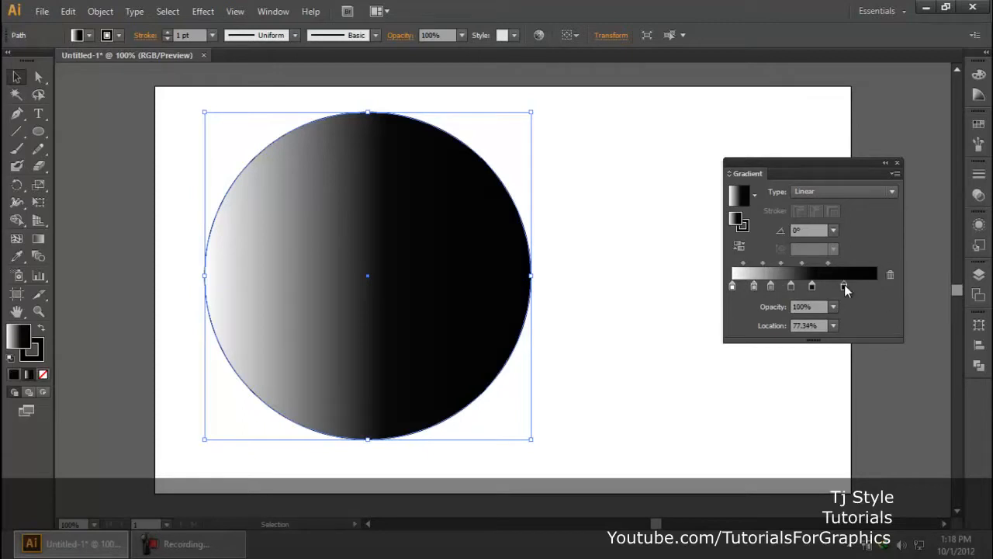
left_click(891, 274)
left_click(791, 287)
left_click(890, 274)
left_click(896, 277)
left_click(773, 286)
left_click(898, 279)
left_click(890, 275)
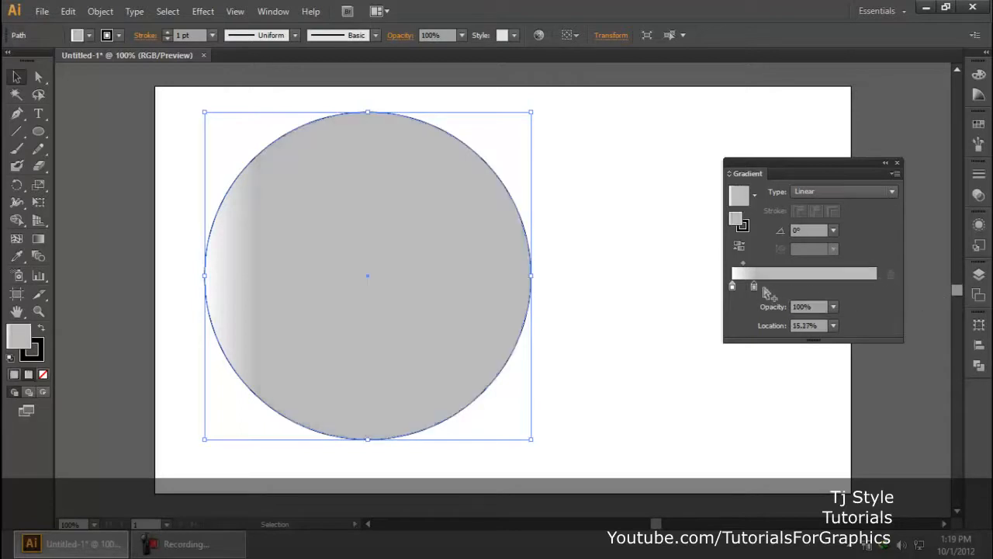
left_click_drag(759, 287, 877, 287)
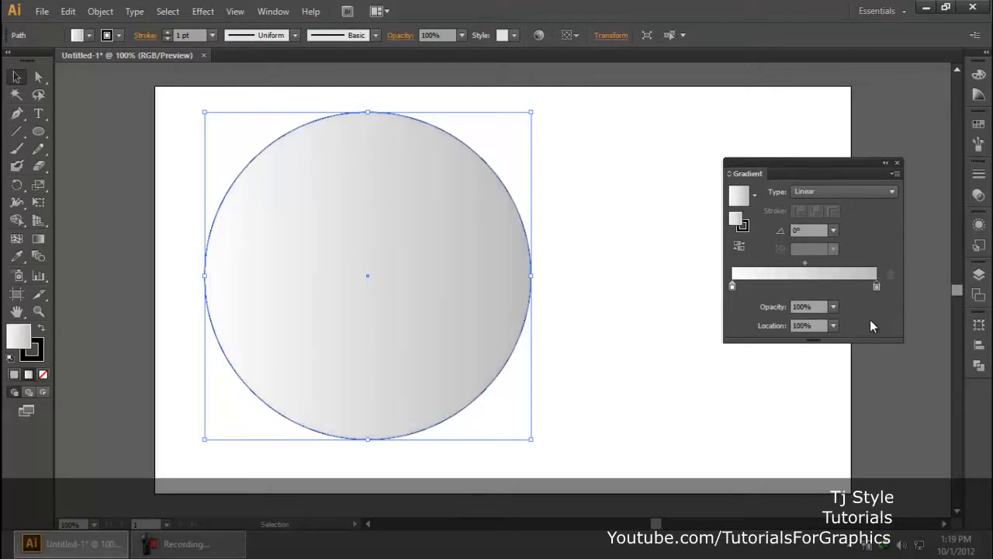
Recolor the white start stop from the swatches, trying yellow-green, pink and grey tones and settling on dark grey
double_click(732, 287)
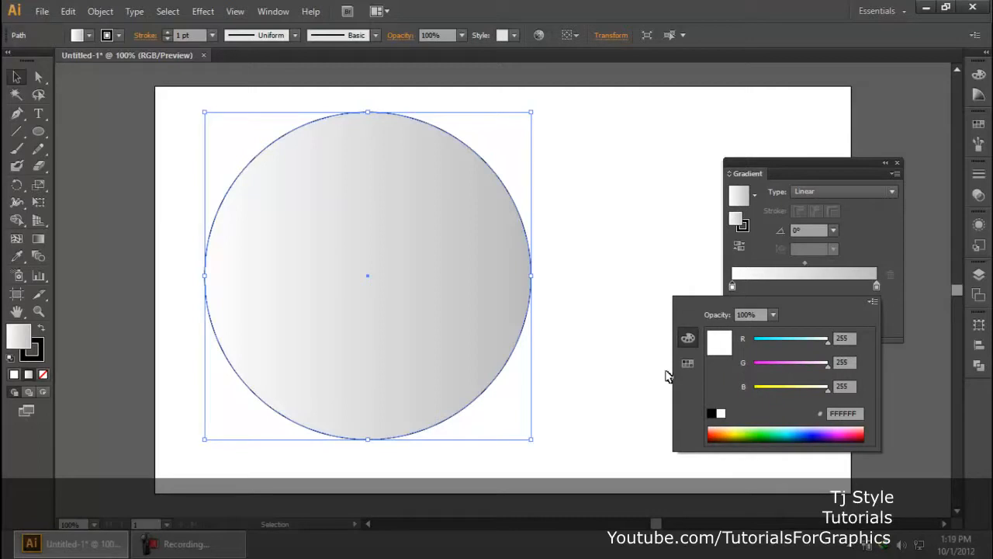
left_click(691, 364)
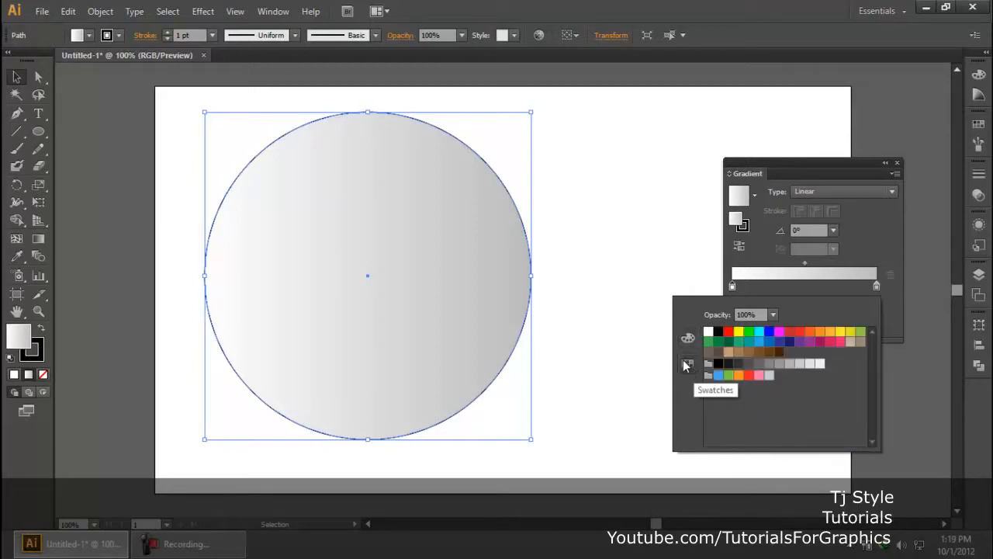
left_click(756, 342)
left_click(777, 333)
left_click(818, 332)
left_click(849, 332)
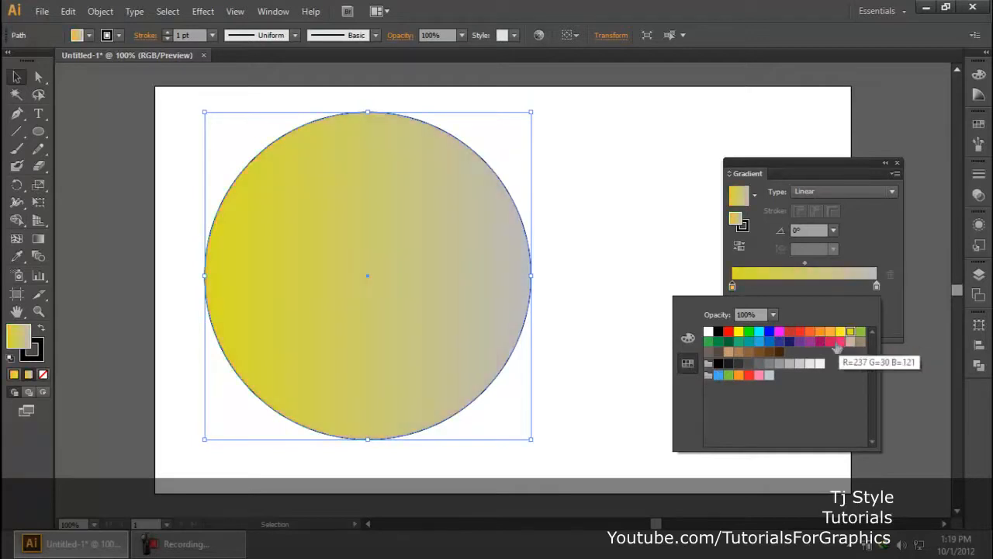
left_click(838, 342)
left_click(829, 342)
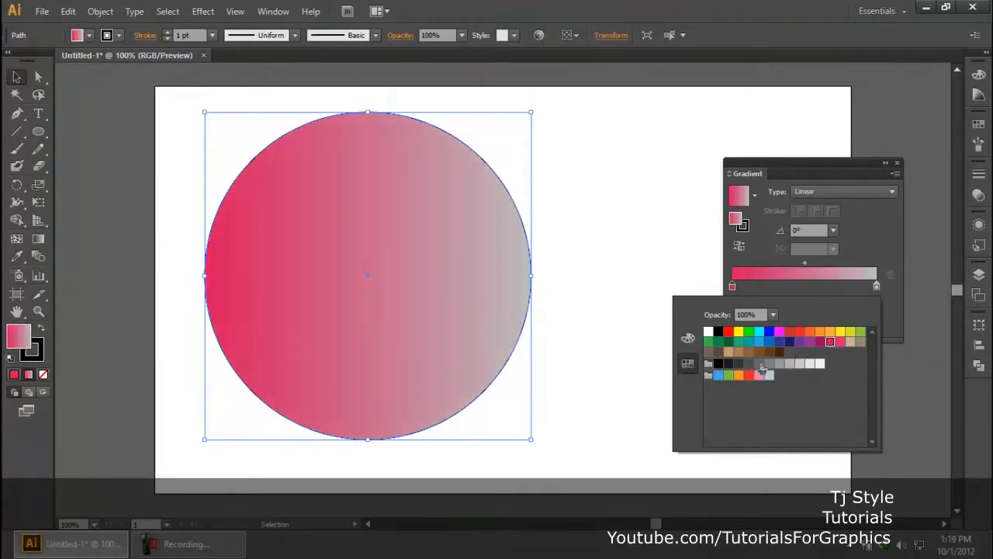
left_click(749, 363)
left_click(789, 364)
left_click(759, 363)
left_click(749, 363)
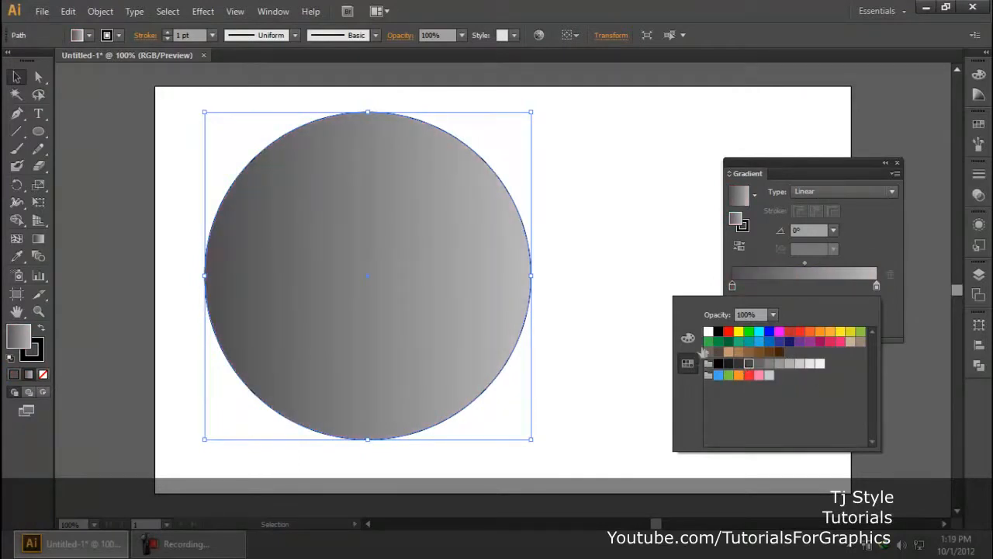
Recolor the light grey end stop, trying neighboring blue and teal swatches and settling on the blue R=41 G=171 B=226
double_click(877, 287)
left_click(769, 341)
left_click(760, 342)
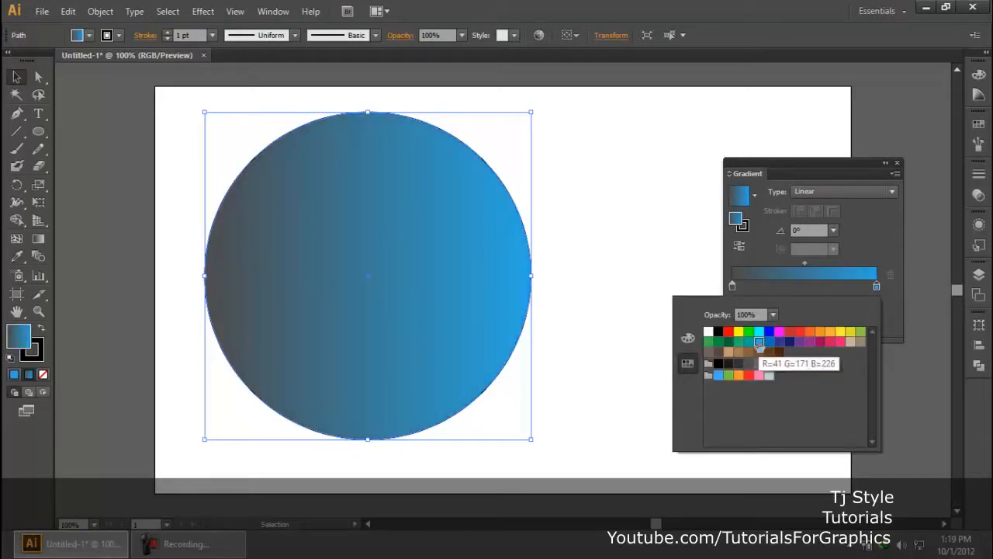
left_click(750, 342)
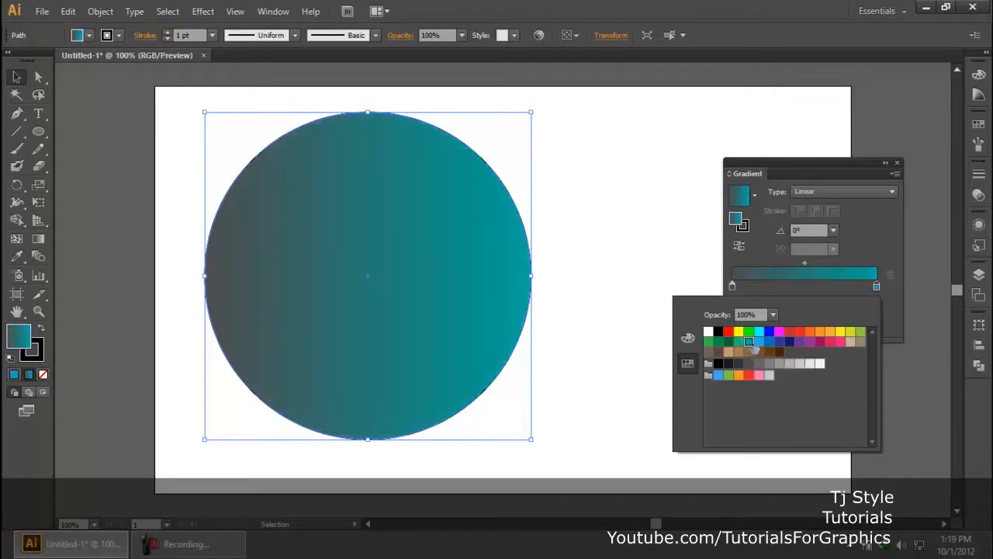
left_click(759, 342)
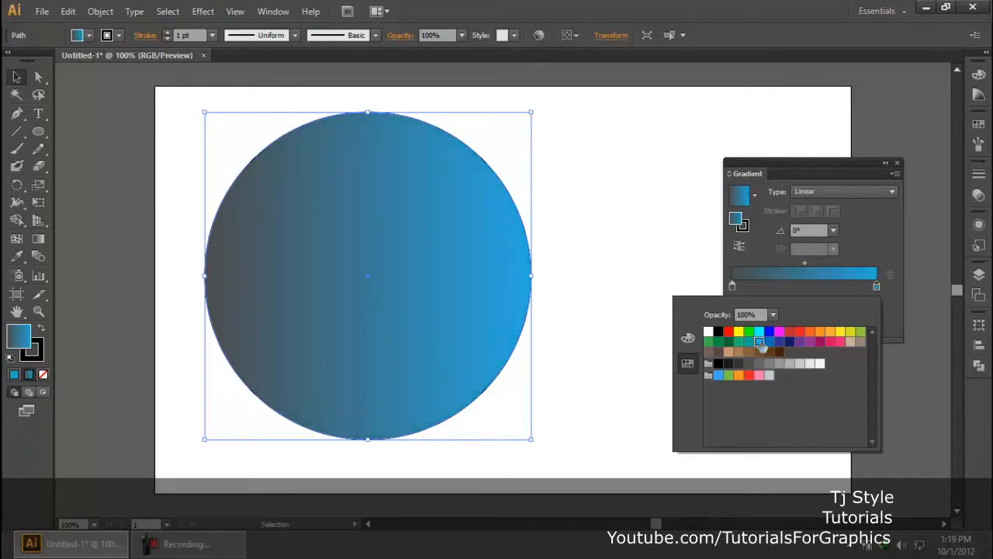
Set the grey-to-blue gradient's type to Radial and reverse its colors
left_click(814, 192)
left_click(813, 221)
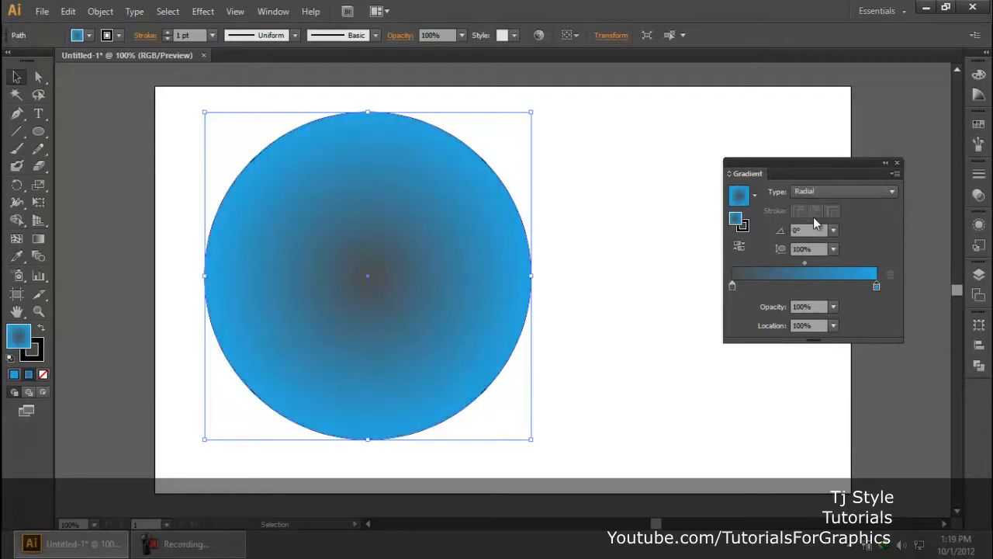
left_click(741, 250)
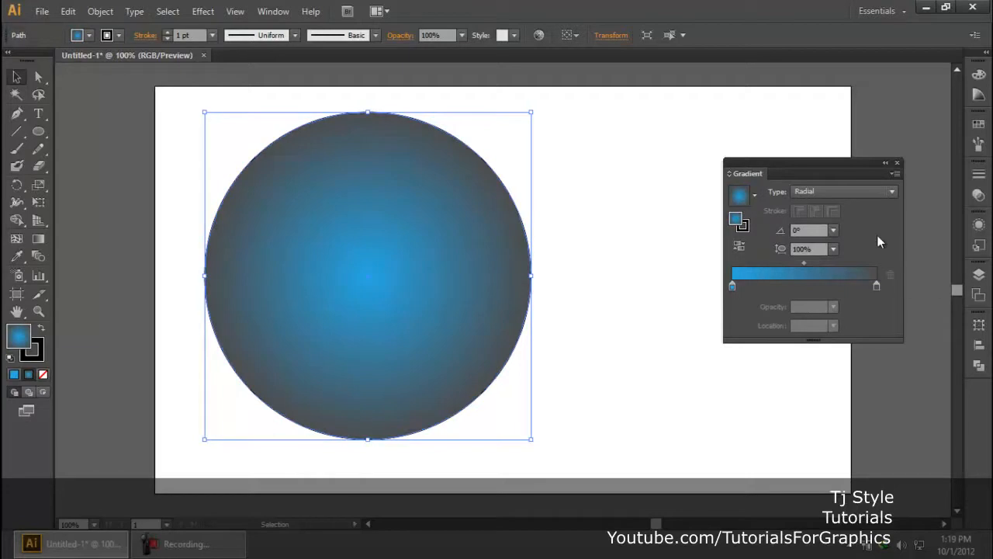
left_click(233, 543)
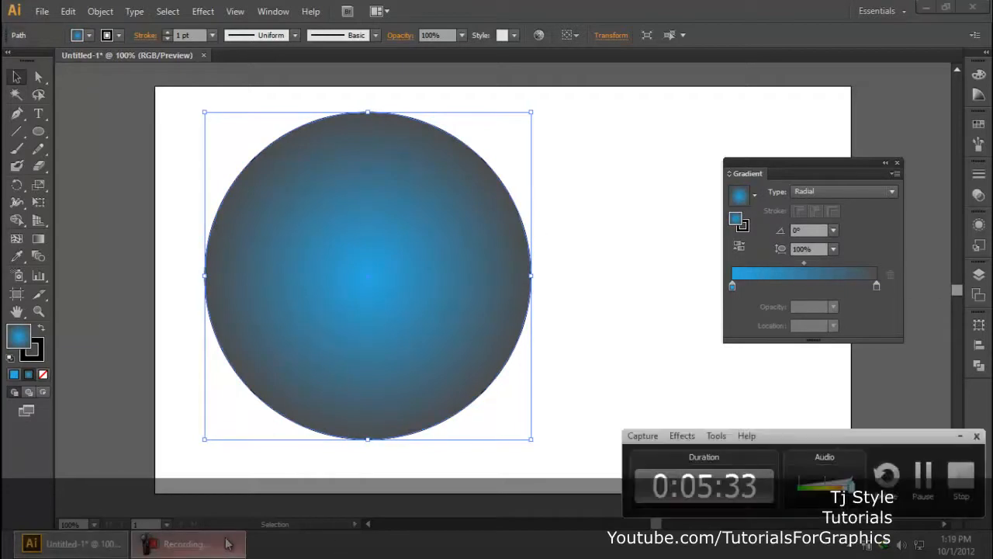
left_click(958, 437)
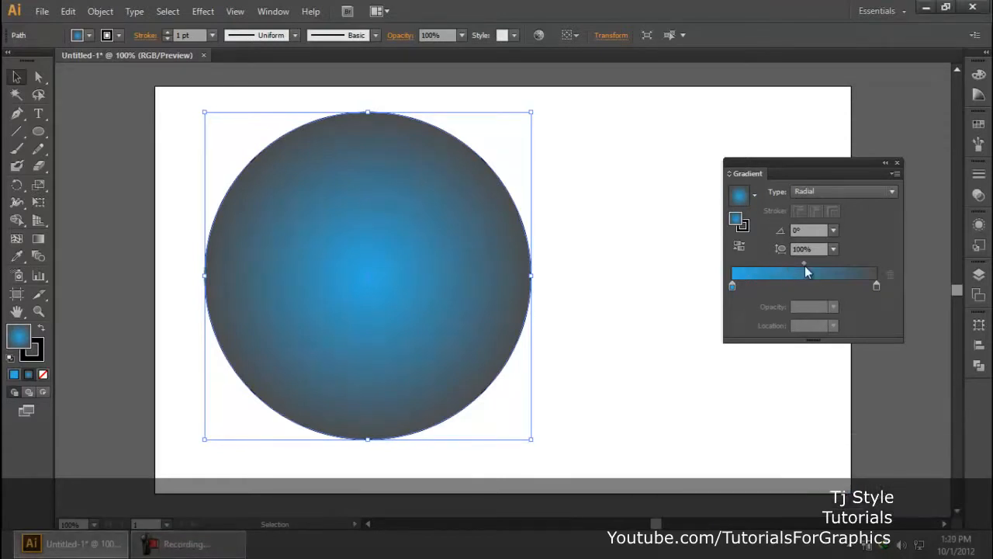
Move the gradient midpoint between the blue and grey stops to 18.47% and deselect the circle
left_click(804, 264)
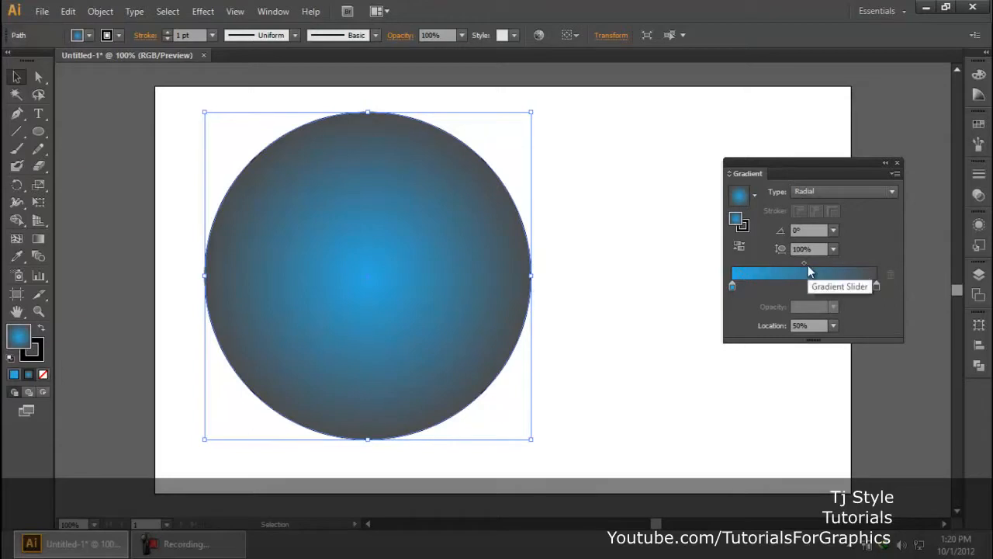
left_click_drag(806, 263, 759, 259)
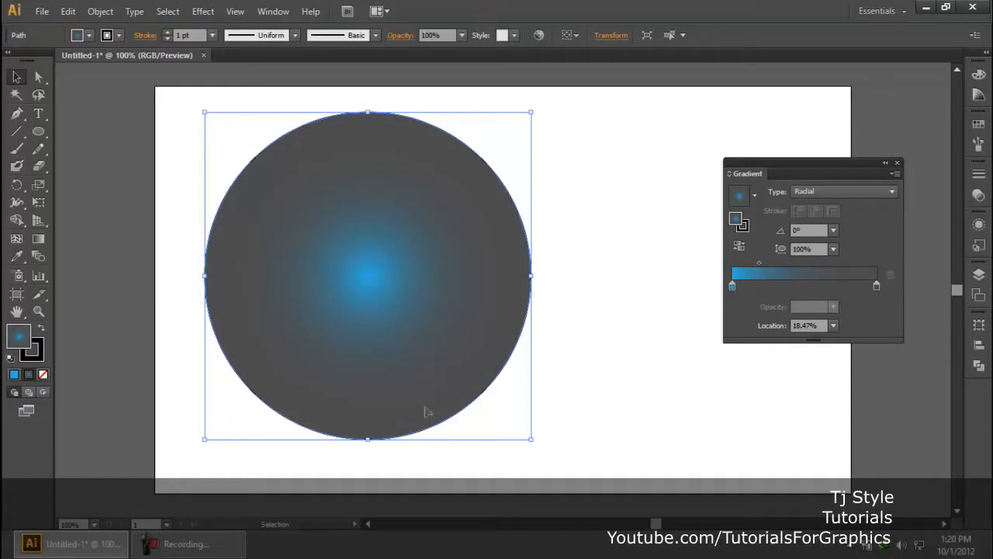
left_click(566, 339)
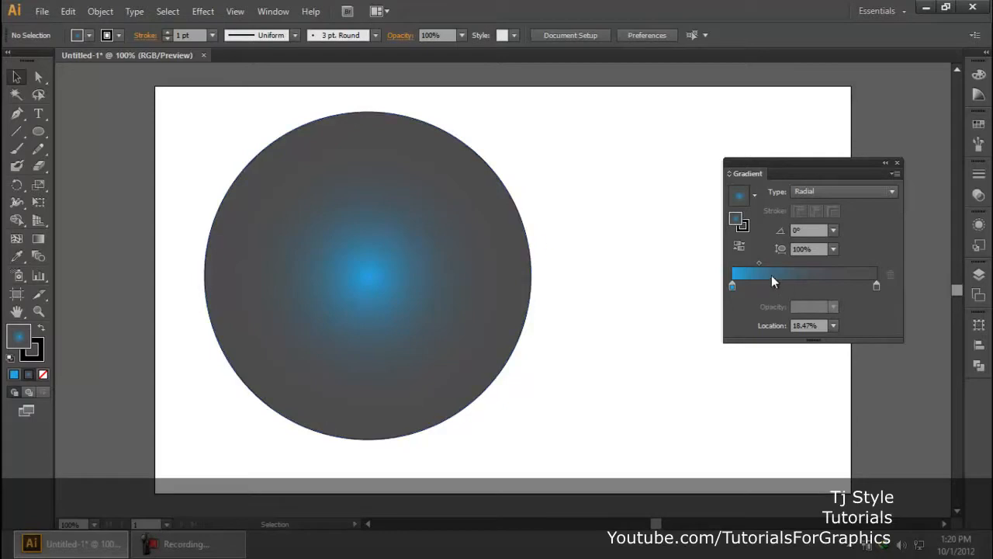
double_click(877, 286)
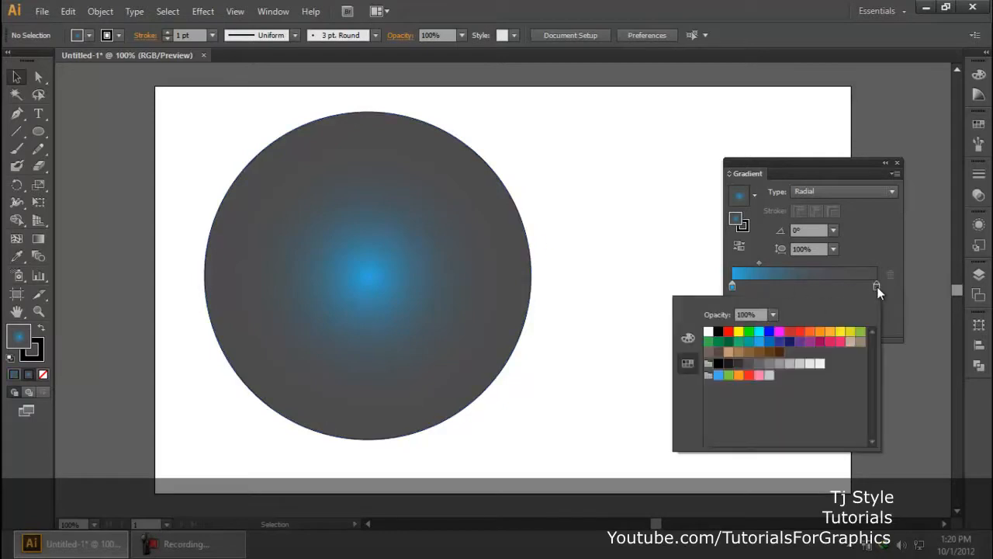
left_click(718, 332)
left_click(911, 248)
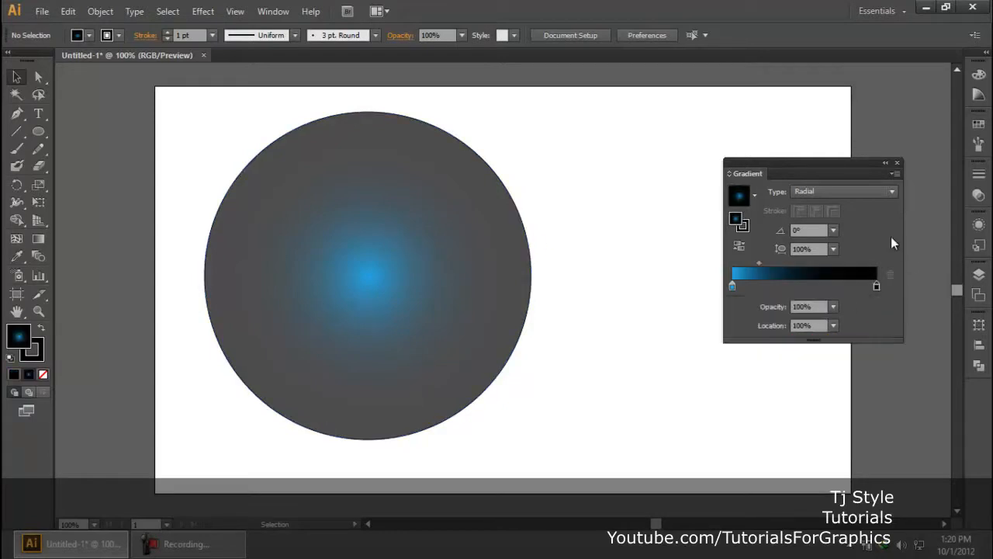
Recolor the grey end stop of the circle's radial gradient black from the swatches
left_click(427, 271)
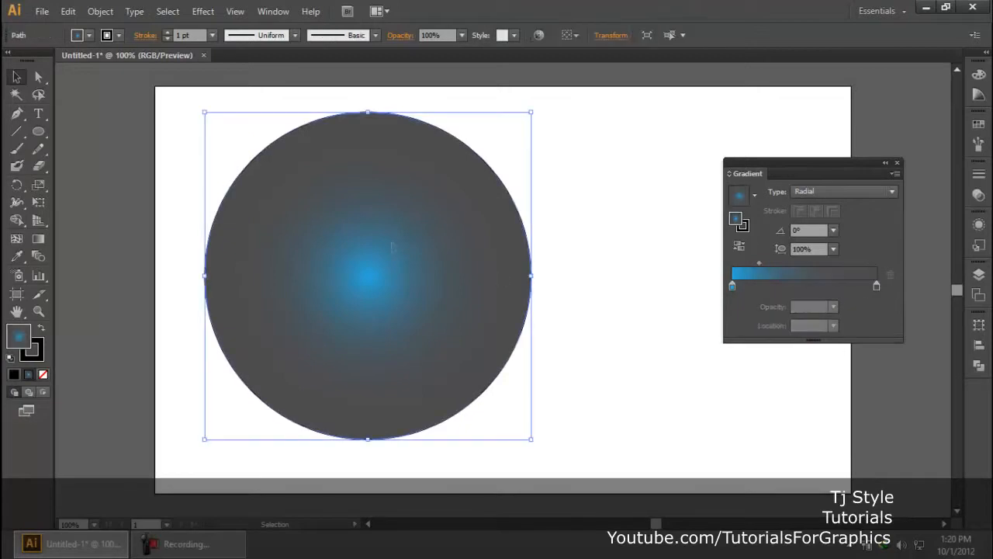
double_click(875, 284)
left_click(900, 277)
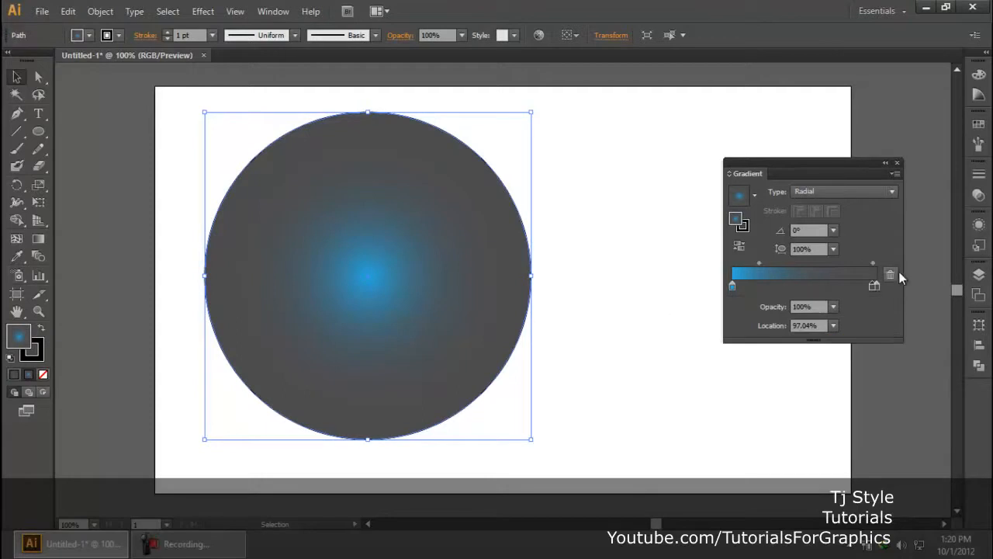
double_click(877, 286)
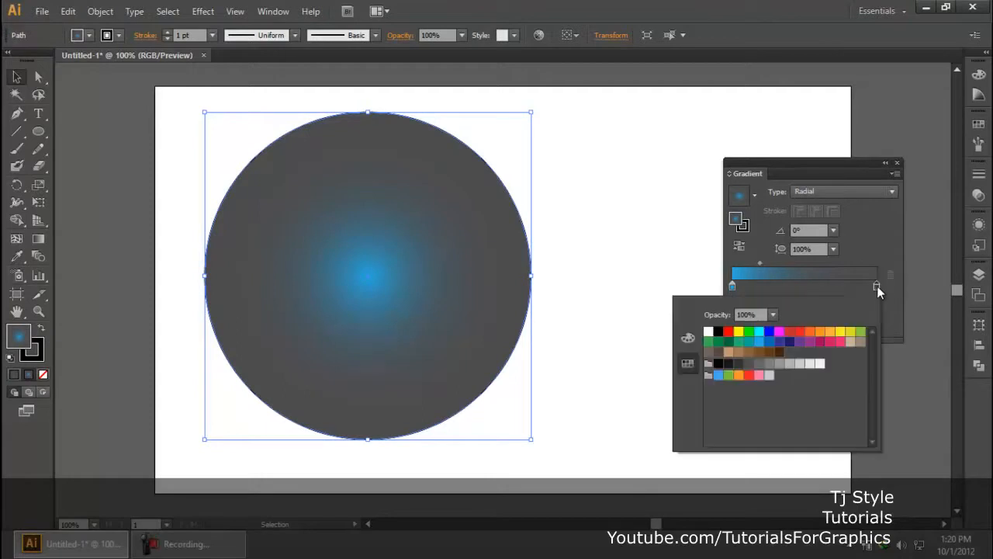
left_click(719, 332)
left_click(853, 220)
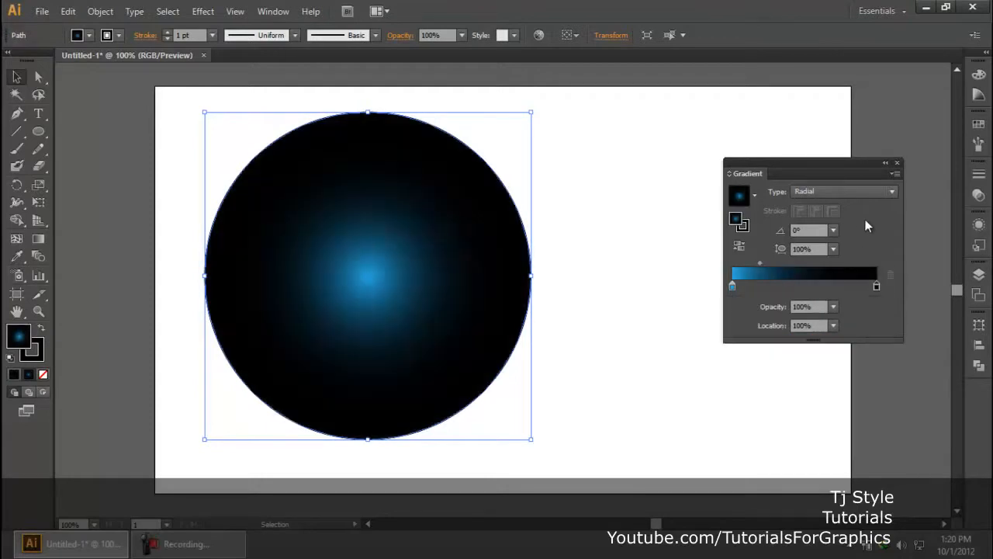
Move the midpoint between the circle's blue and black gradient stops to 61.89% and deselect the circle
left_click(760, 264)
left_click_drag(762, 263, 824, 262)
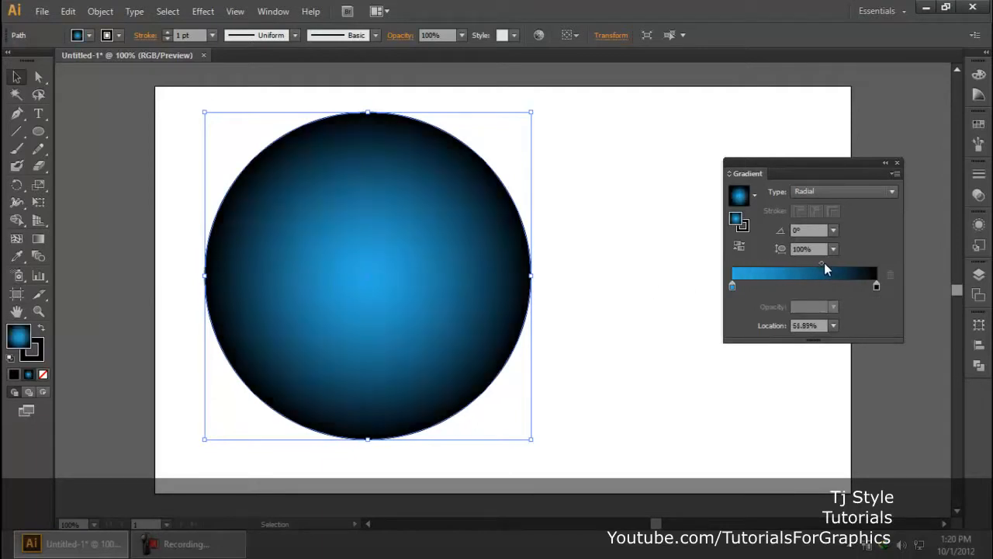
left_click(601, 264)
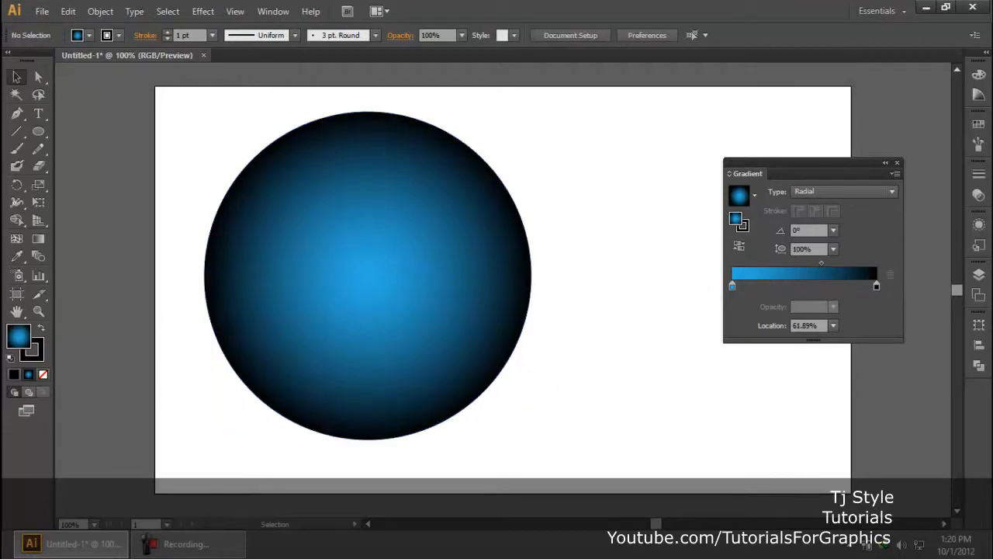
left_click(183, 547)
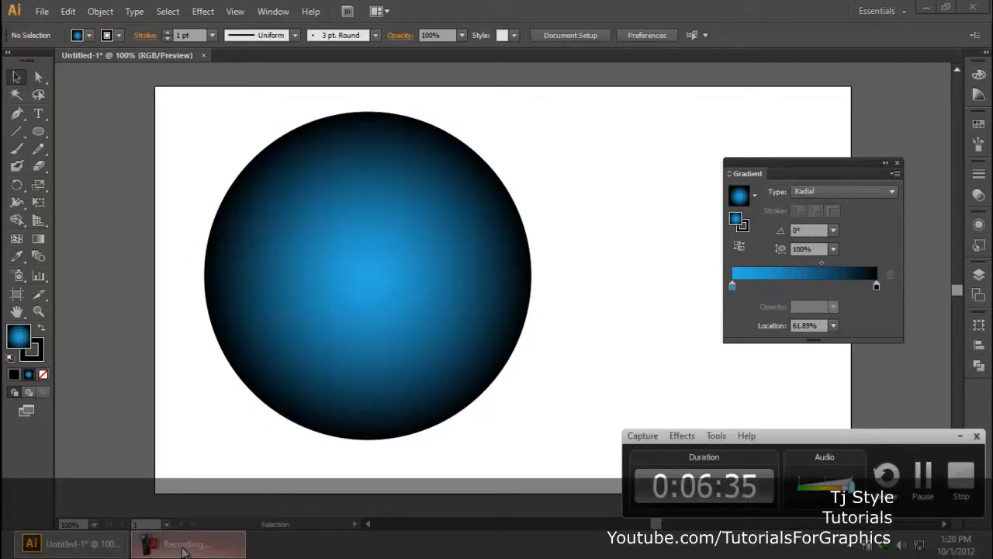
left_click(184, 547)
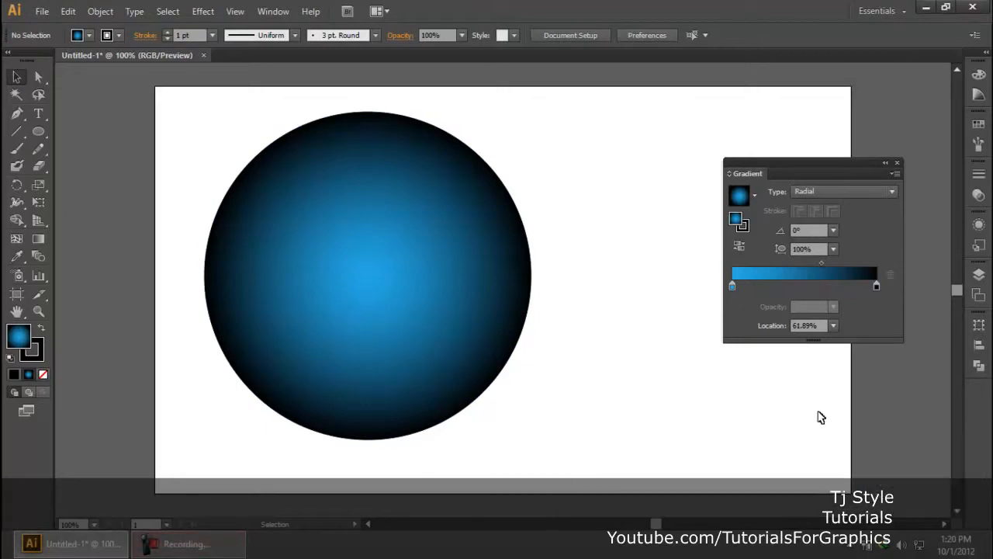
Place a smaller concentric copy of the circle in front of the original and deselect it
left_click(516, 272)
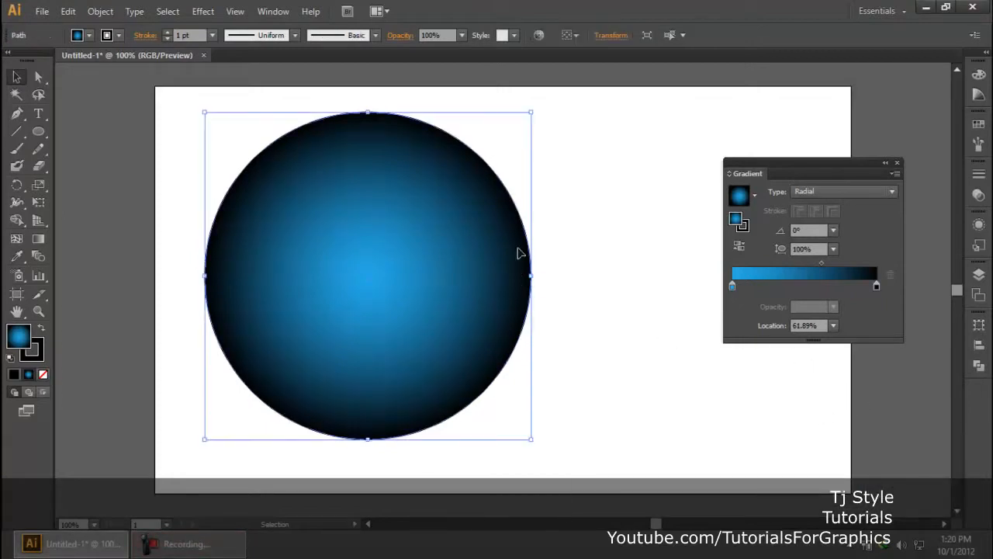
key("a")
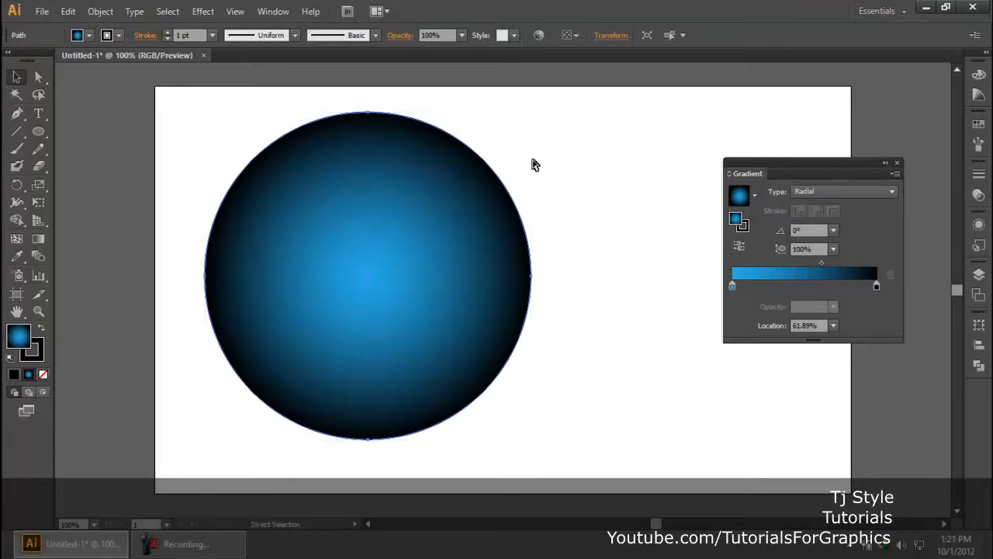
key("v")
left_click_drag(533, 117, 483, 161)
left_click(596, 162)
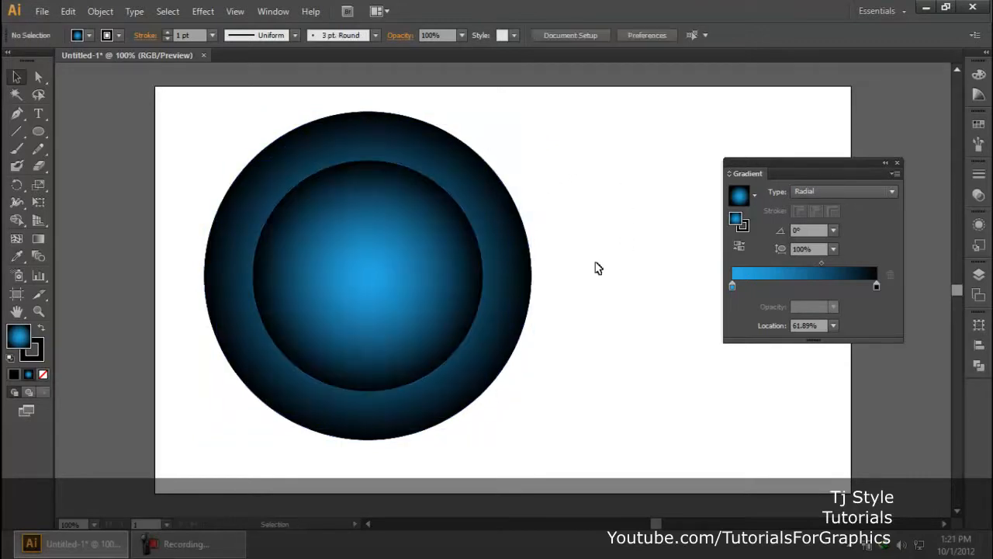
Select the inner circle and move its gradient midpoint to 37.75%
left_click(373, 236)
left_click(564, 196)
left_click(443, 222)
left_click(628, 177)
left_click(458, 235)
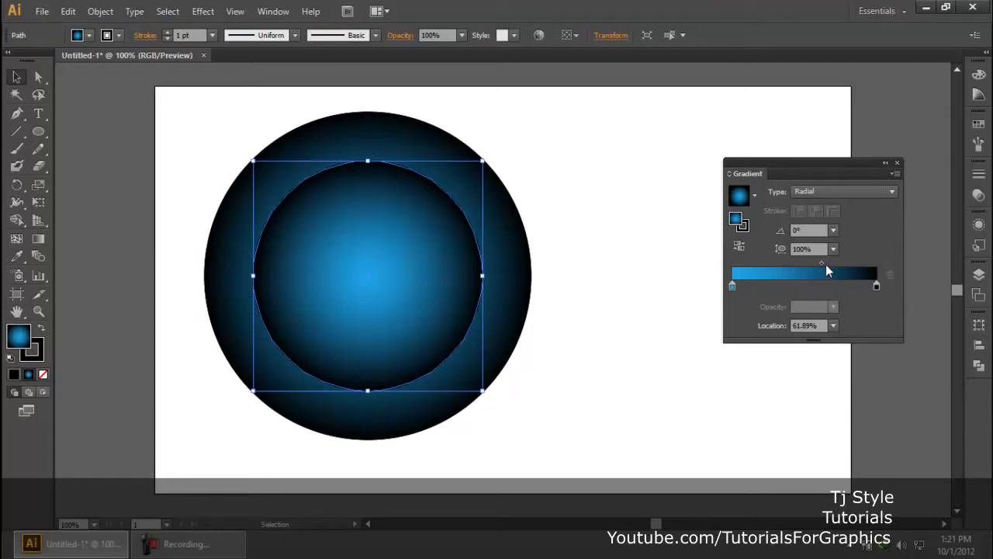
left_click_drag(821, 262, 786, 263)
left_click(630, 228)
Add a third, still smaller concentric circle copied from the inner one and move its gradient midpoint to 87%
left_click(459, 219)
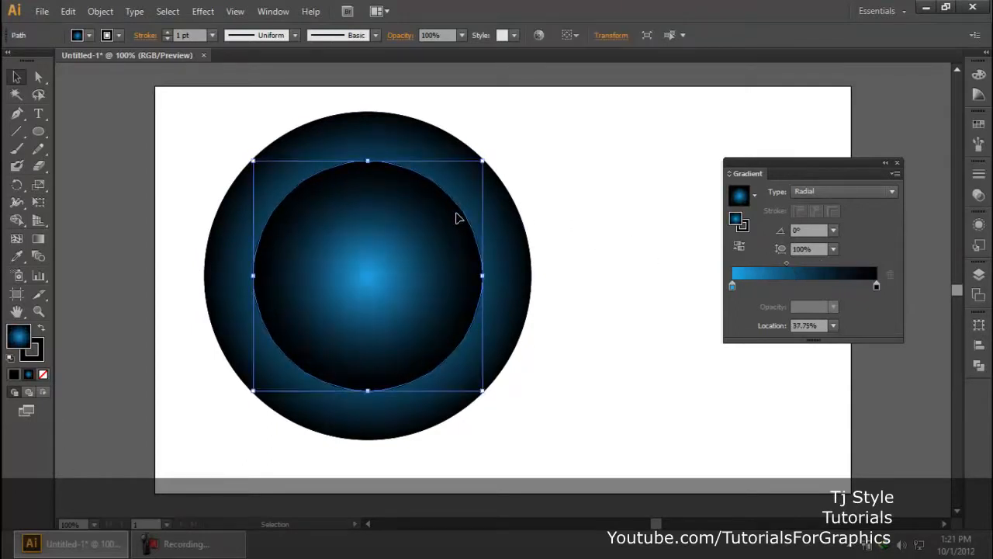
left_click_drag(484, 159, 435, 208)
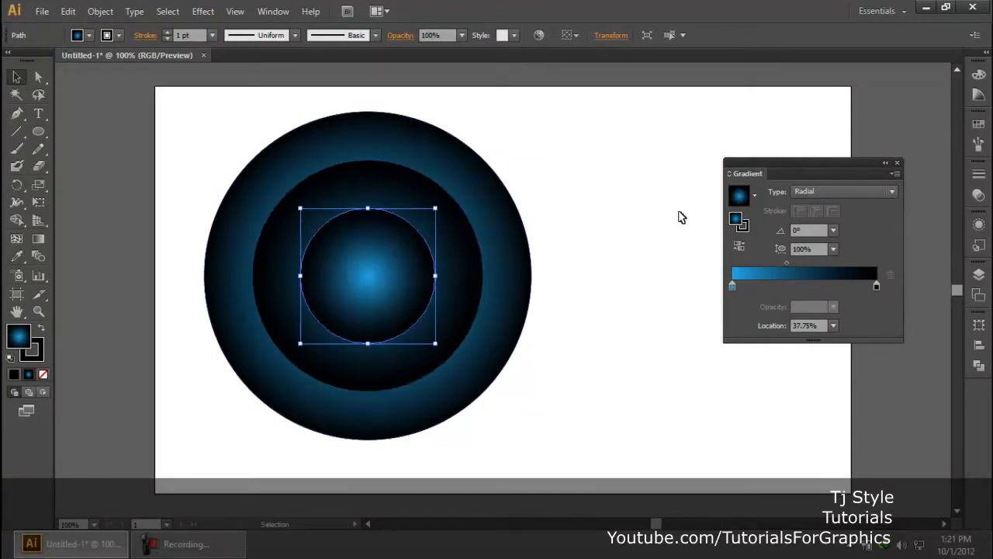
left_click_drag(787, 267, 857, 266)
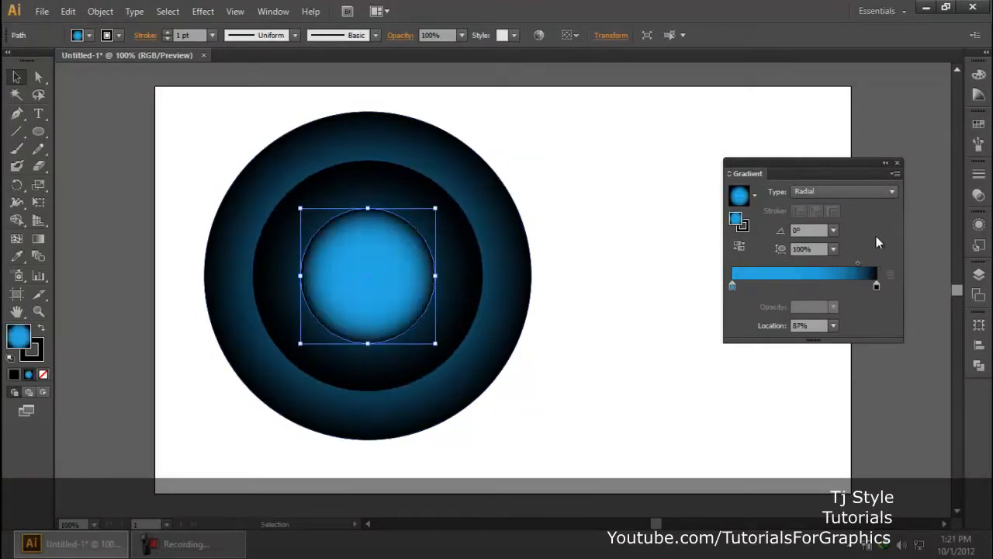
left_click(559, 148)
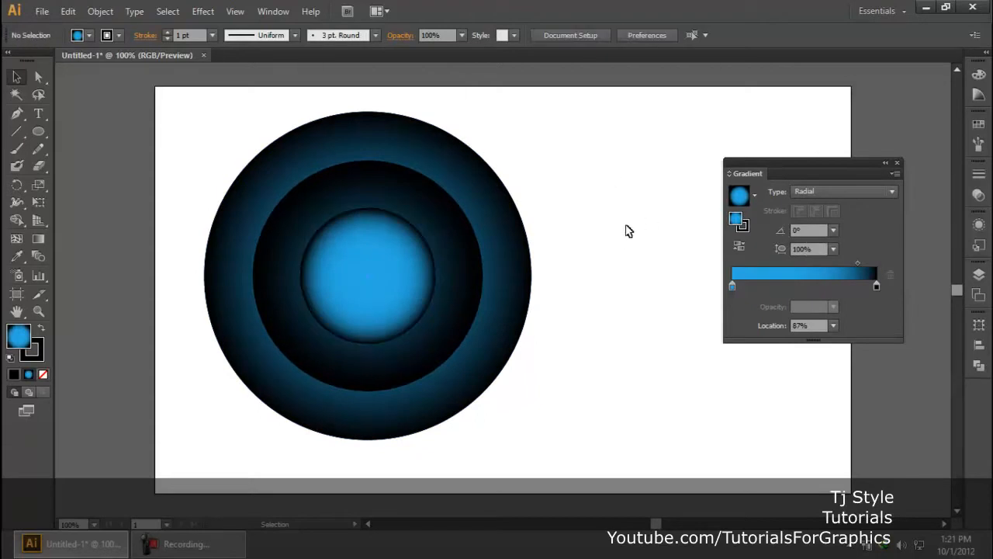
Delete the two inner circles, keeping only the large one
left_click(409, 286)
key("Delete")
left_click(409, 287)
key("Delete")
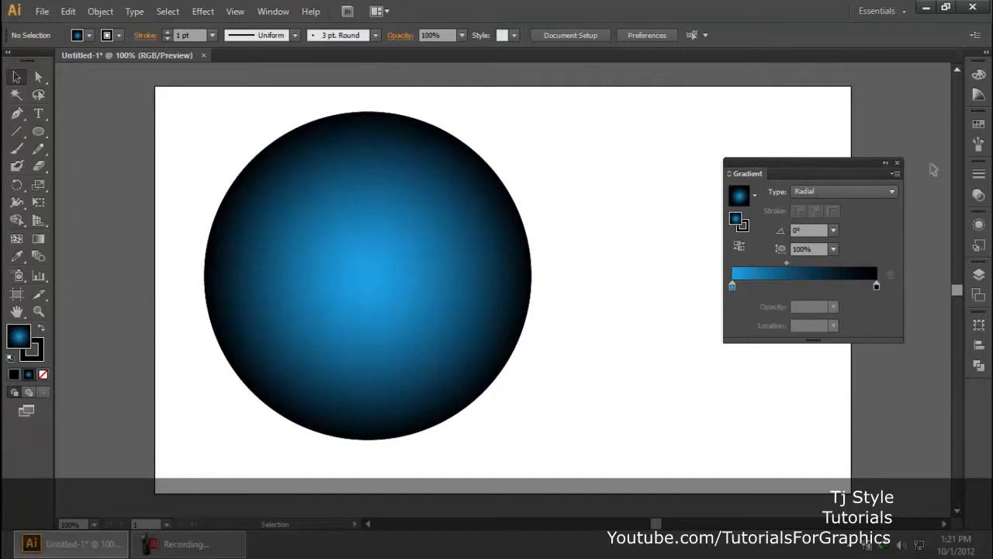
Select the large circle and switch its gradient type to Linear
left_click_drag(842, 172, 798, 229)
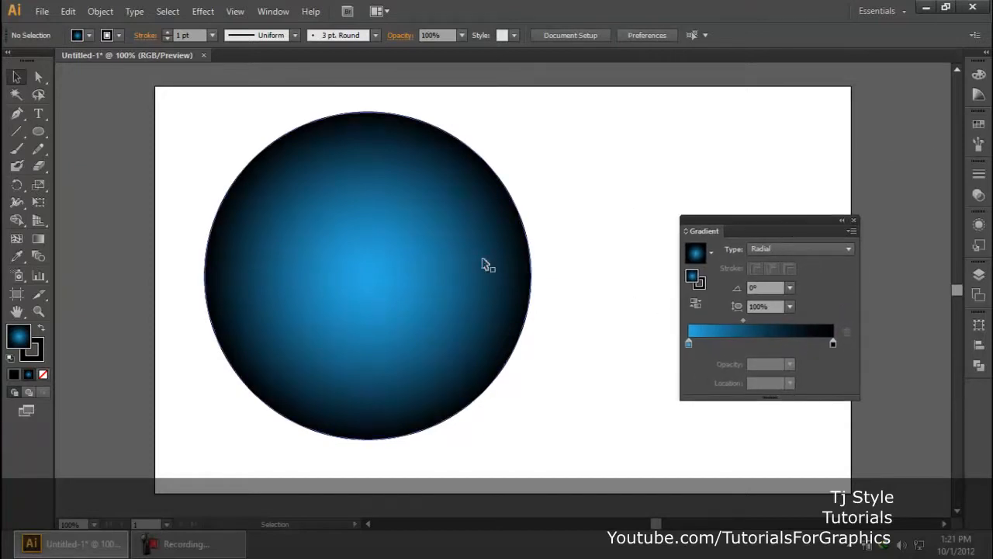
left_click(377, 256)
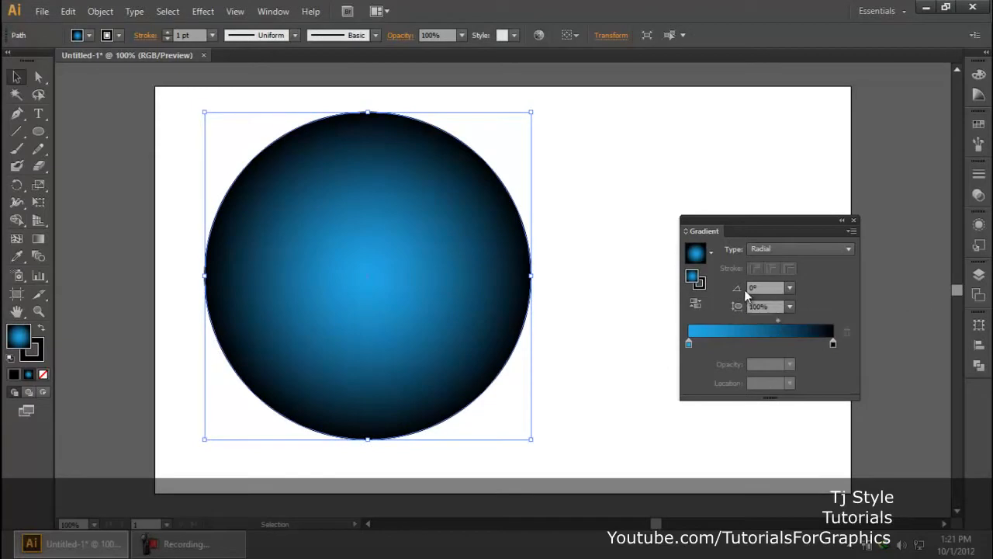
left_click(789, 289)
left_click(801, 257)
left_click(822, 249)
left_click(811, 261)
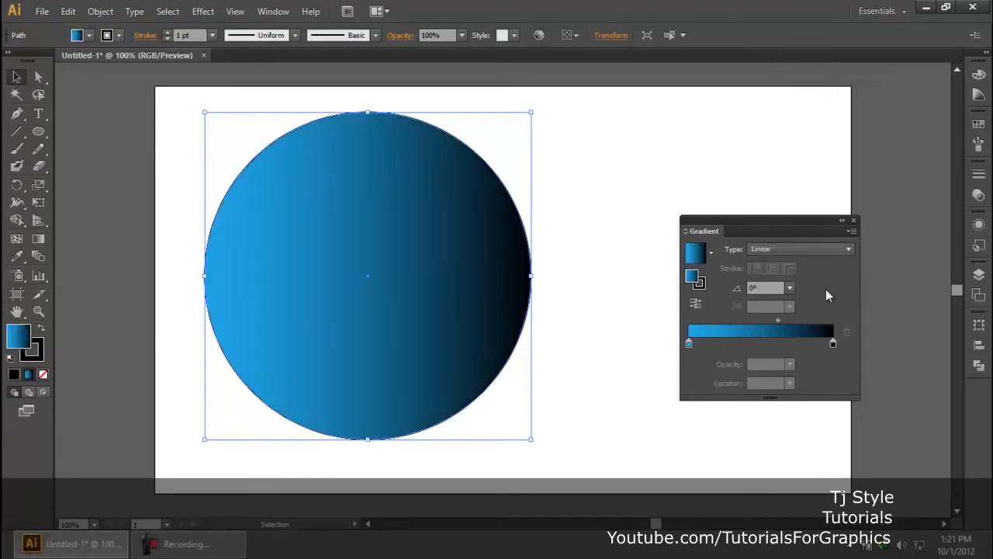
Try linear gradient angles of -150°, -30°, -45°, 135° and 30° on the circle
left_click(790, 287)
left_click(808, 261)
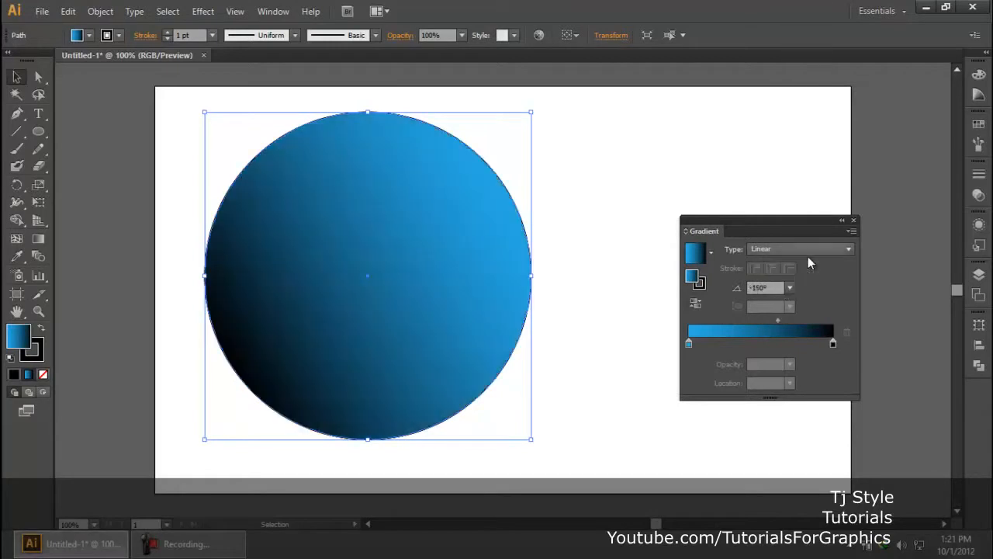
left_click(789, 288)
left_click(804, 160)
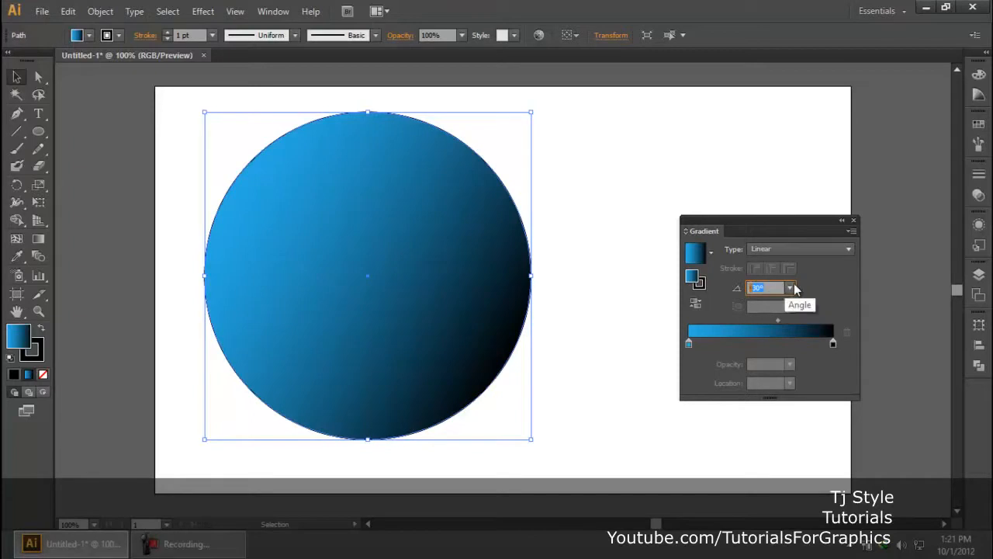
left_click(789, 288)
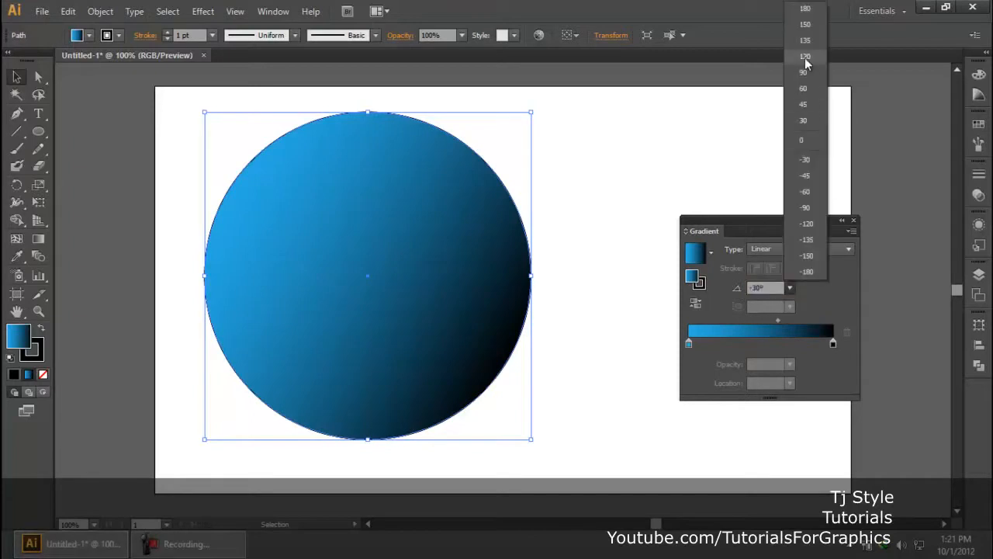
left_click(807, 176)
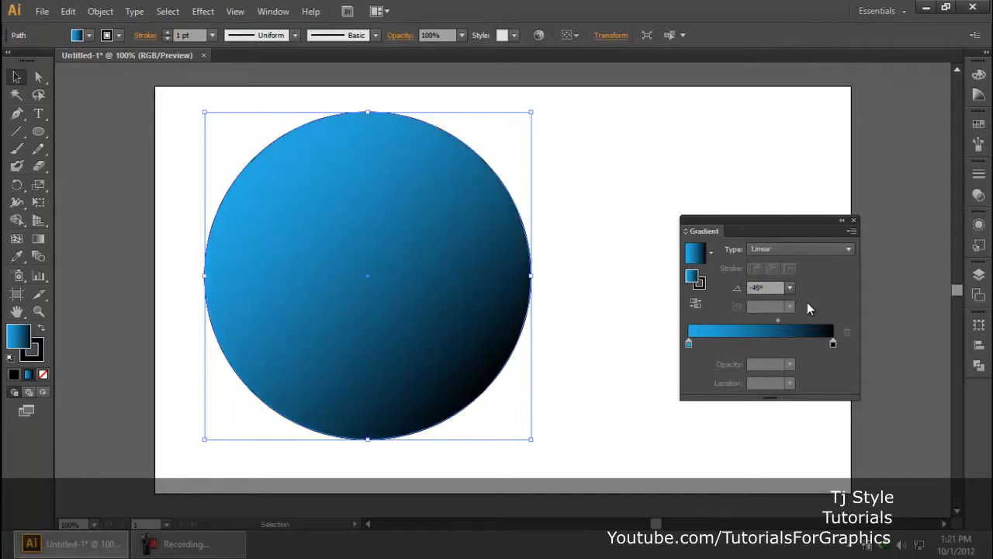
left_click(791, 290)
left_click(808, 45)
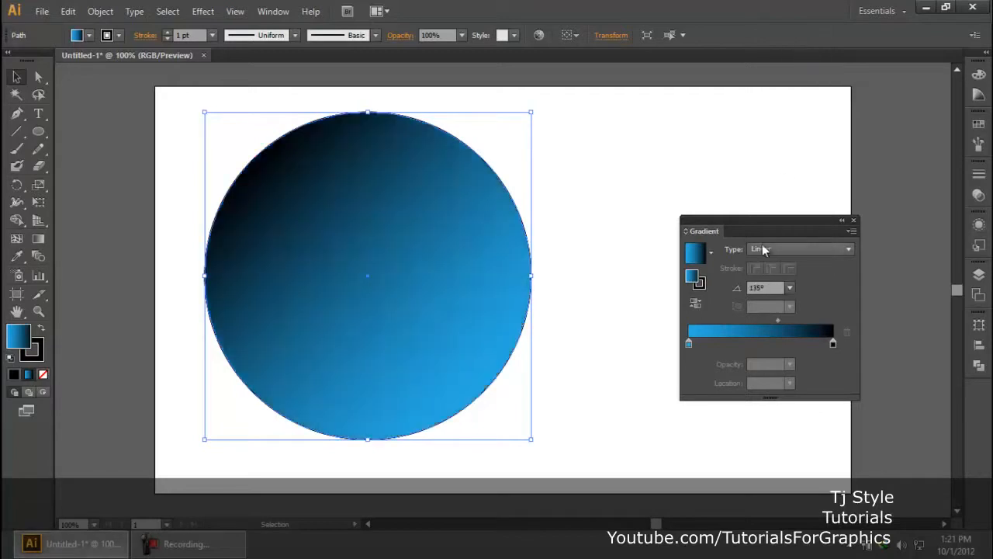
left_click(788, 285)
left_click(805, 128)
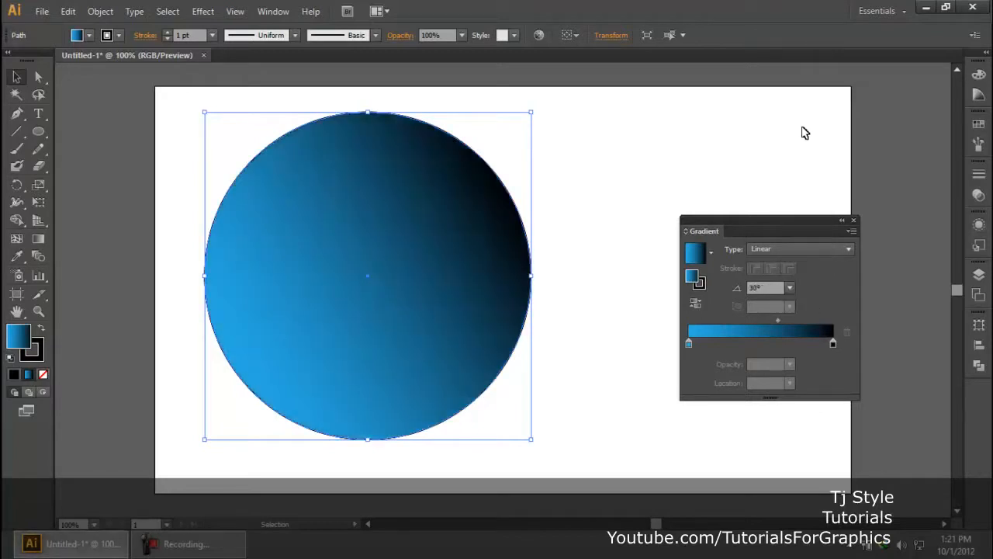
Undo the angle changes and the switch to Linear on the circle's gradient
left_click_drag(798, 221, 838, 216)
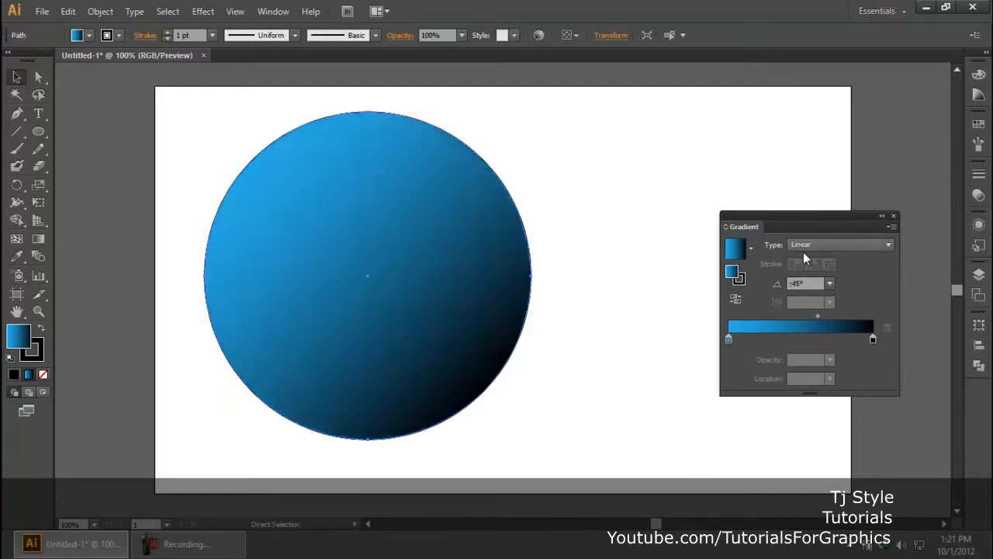
key("ctrl+z")
key("ctrl+z")
key("ctrl+z")
key("ctrl+z")
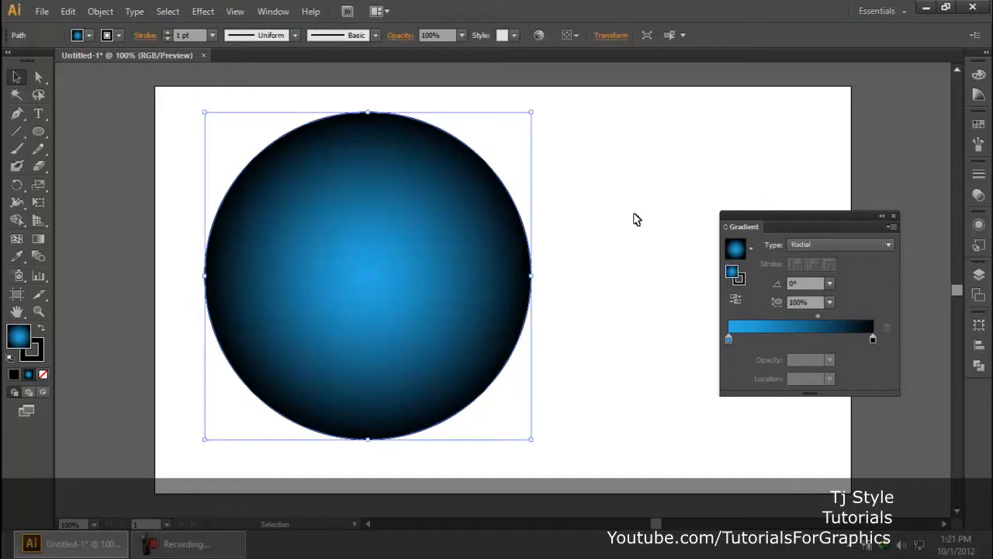
Deselect the circle, dock the Gradient panel below the other collapsed panels, and expand and collapse it once
left_click(634, 220)
left_click_drag(813, 217, 973, 397)
left_click(188, 544)
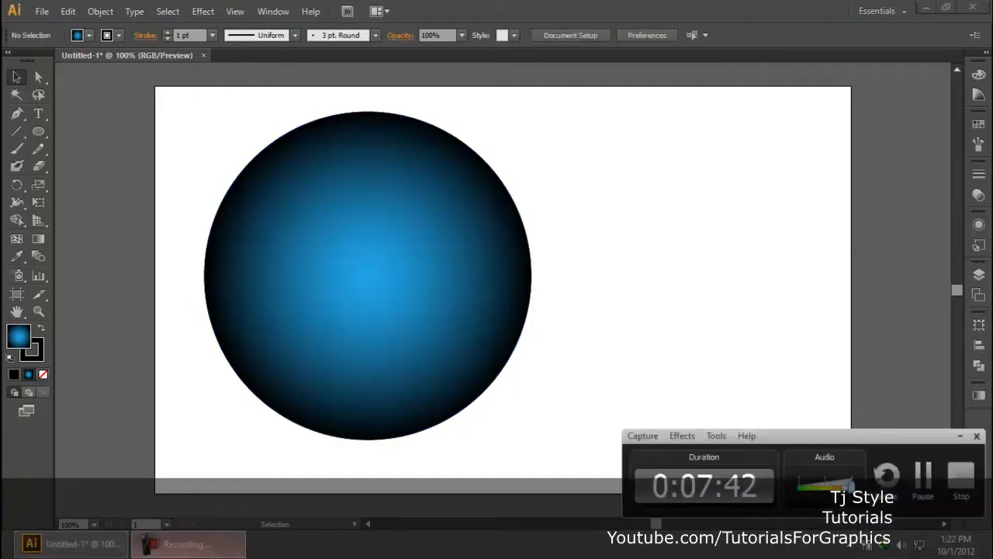
left_click(208, 546)
left_click(979, 395)
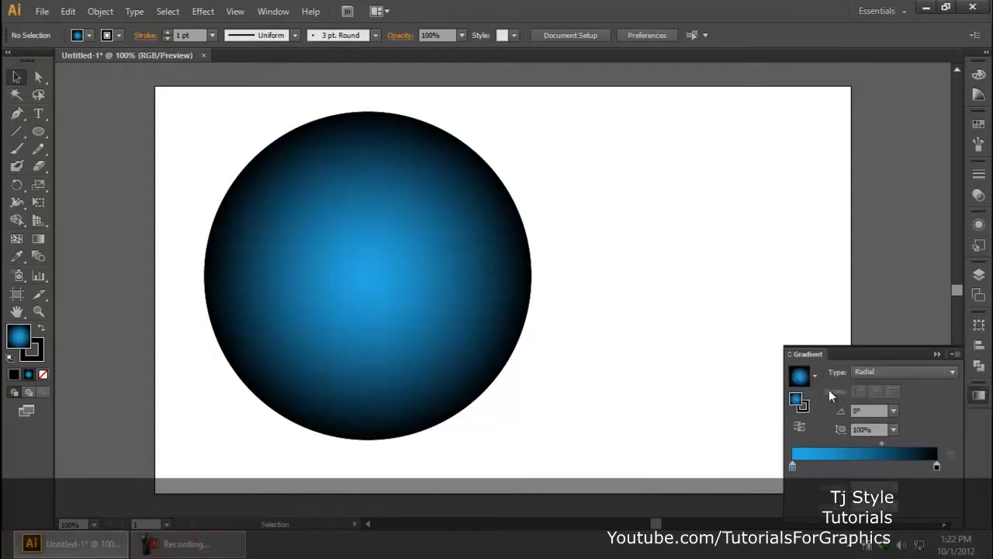
left_click(979, 395)
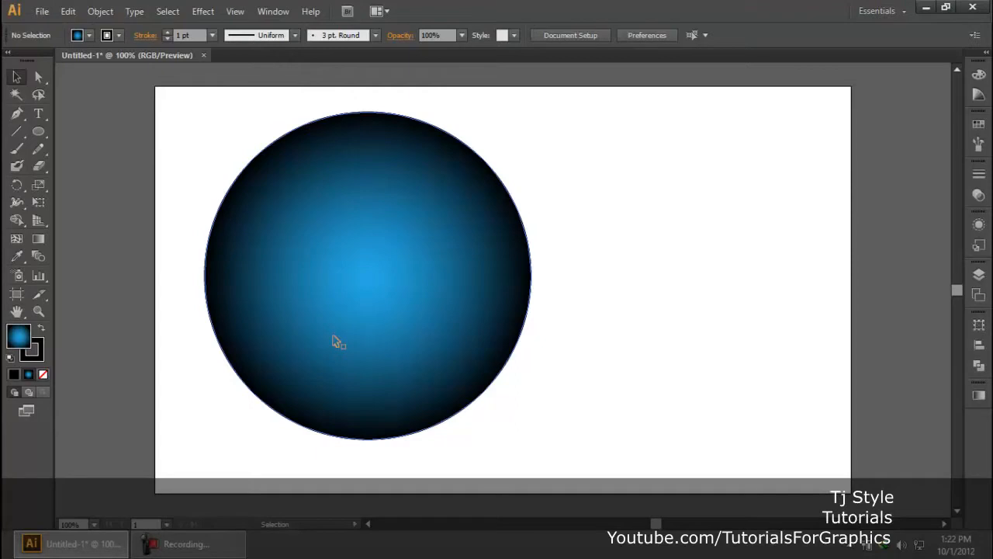
Select the large blue circle with the Gradient tool to show its on-canvas gradient controls
key("g")
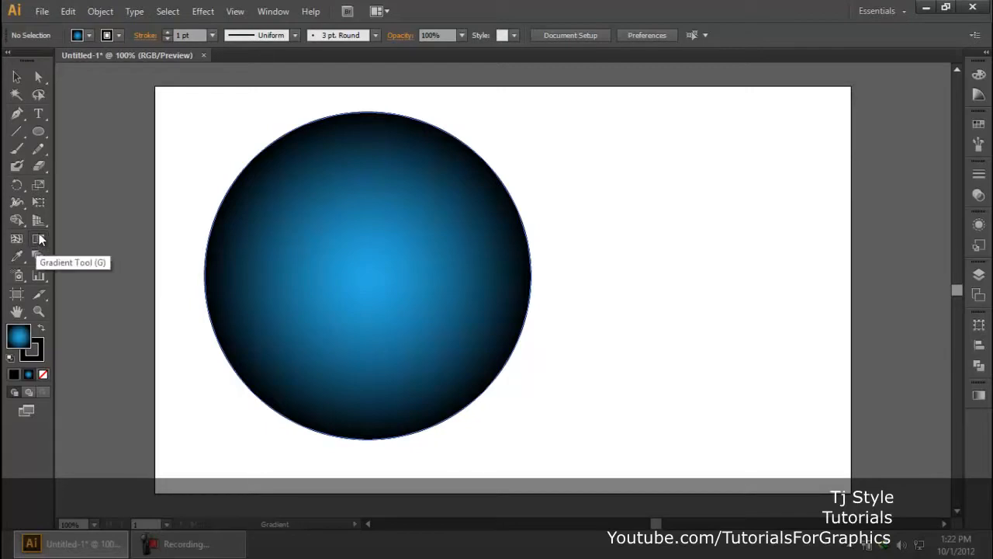
left_click(367, 290)
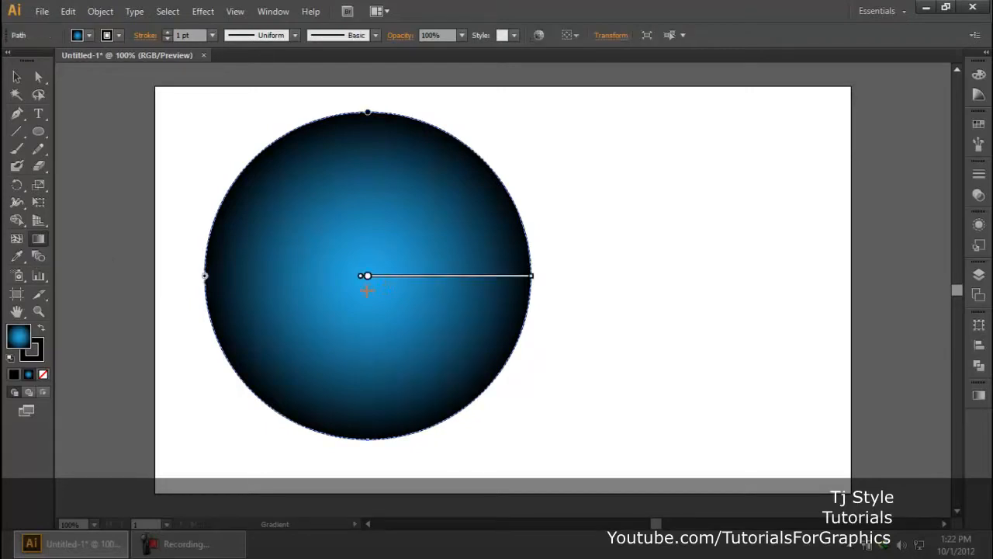
left_click(190, 552)
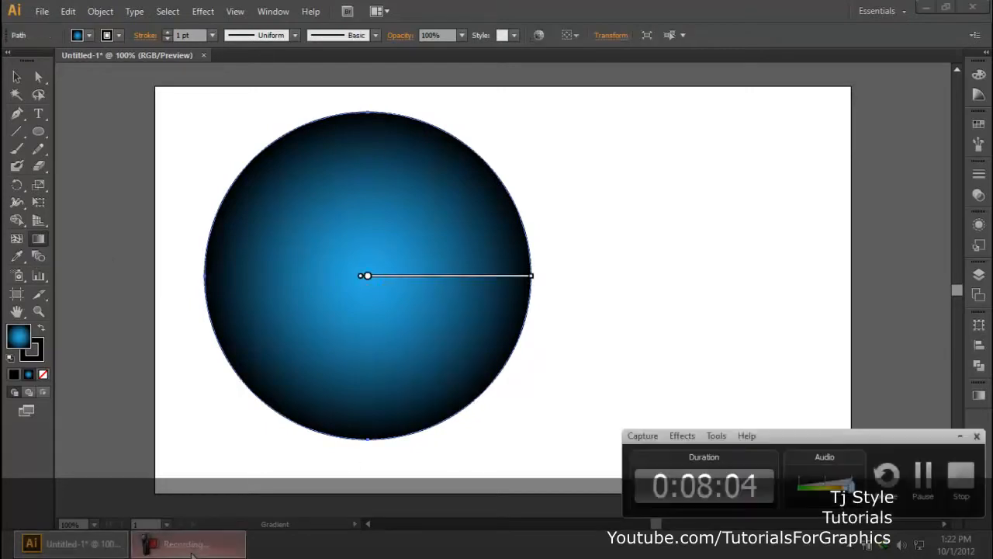
left_click(960, 436)
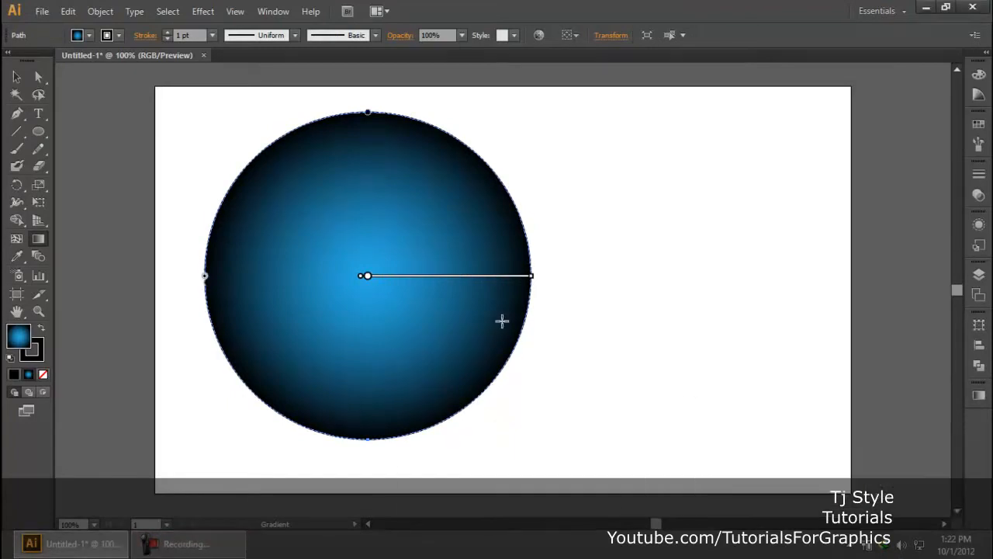
Move the circle's radial gradient toward its upper-right edge with the Gradient tool and deselect the circle
mouse_move(368, 280)
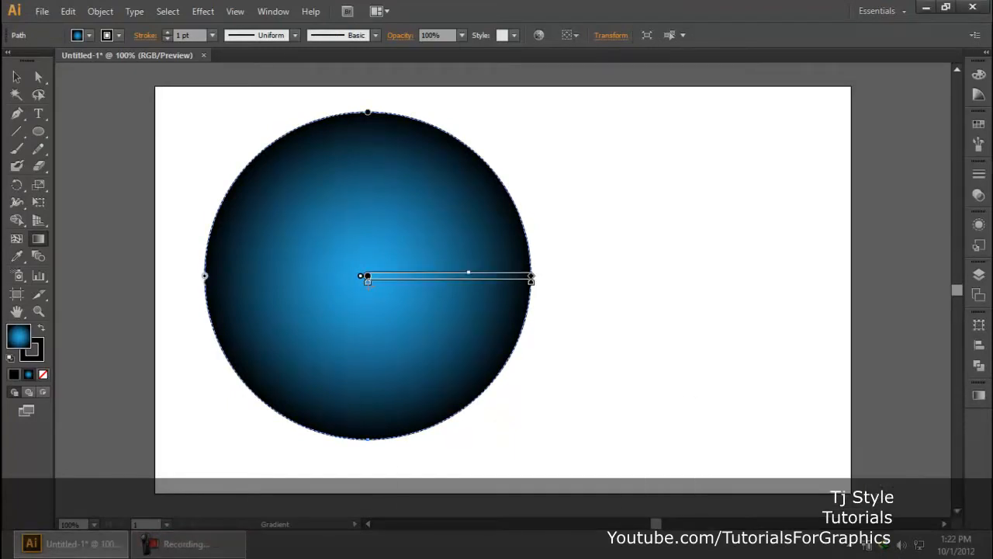
mouse_move(378, 282)
left_mouse_down()
mouse_move(448, 236)
mouse_move(397, 262)
mouse_move(418, 258)
left_mouse_up()
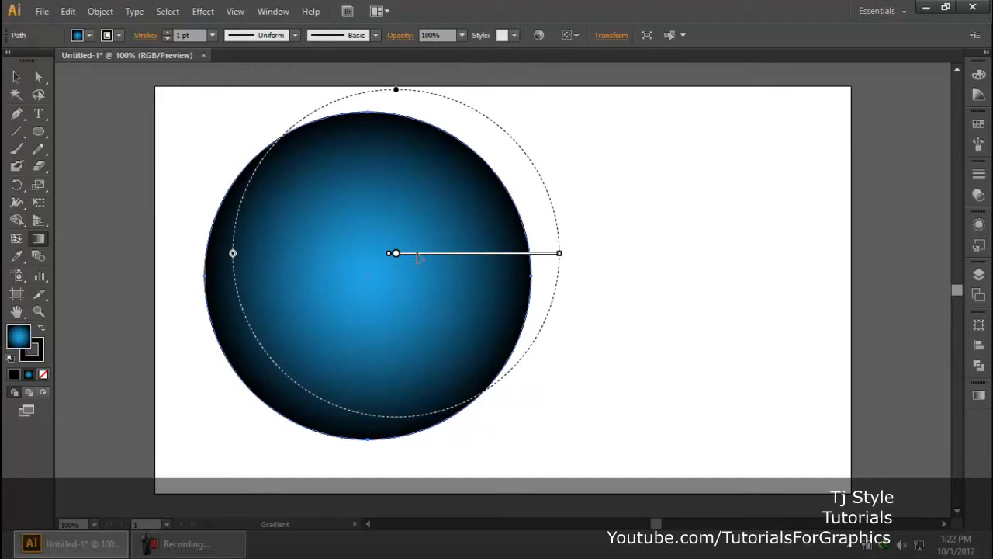
left_click_drag(418, 258, 463, 231)
left_click(714, 181)
left_click(17, 77)
left_click(149, 108)
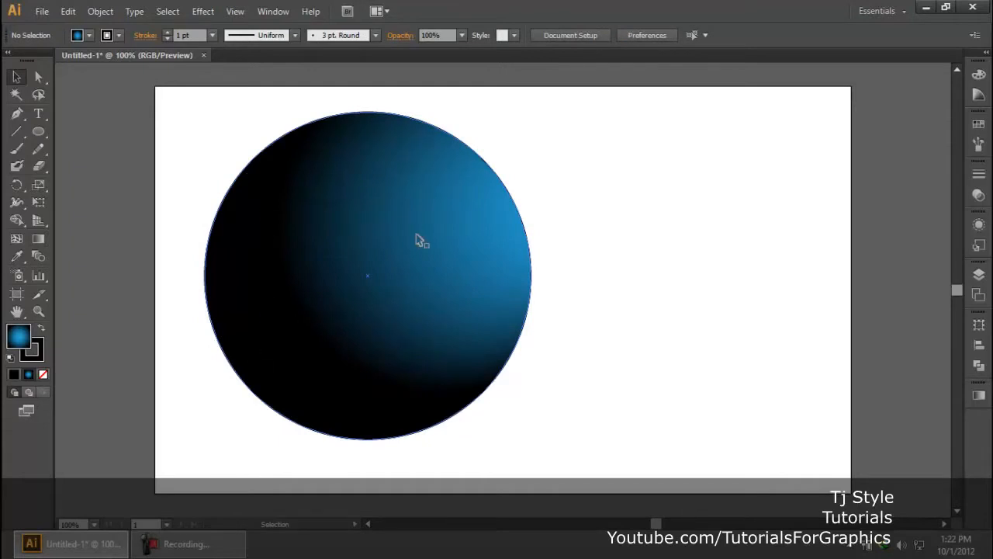
Shift the front circle aside and delete it, and move the remaining circle to the middle of the artboard
left_click(496, 265)
left_click_drag(496, 265, 519, 244)
left_click(657, 234)
left_click(564, 261)
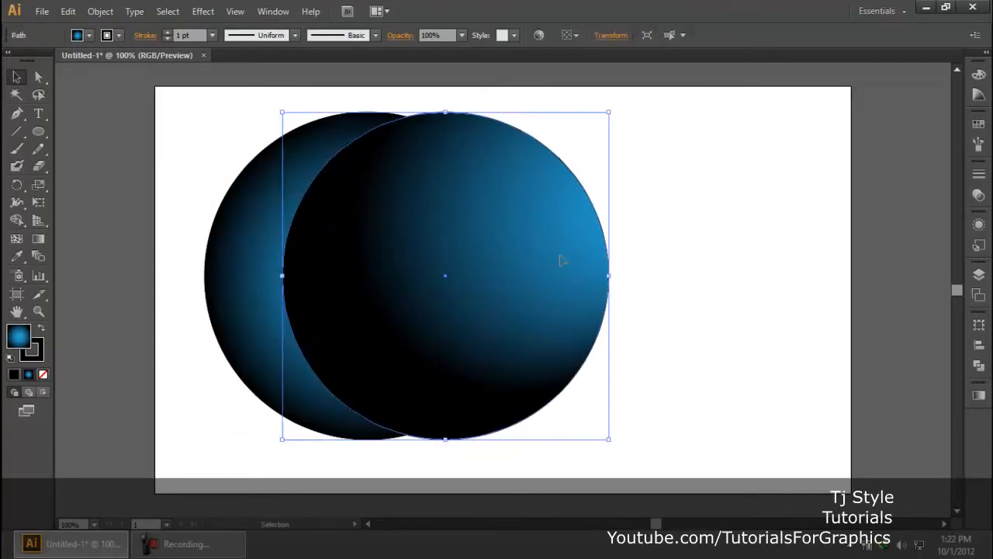
key("Delete")
left_click(439, 255)
left_click_drag(440, 256, 567, 272)
Move the radial gradient's origin to the circle's top edge, undo the extra highlight change, and deselect the circle
key("g")
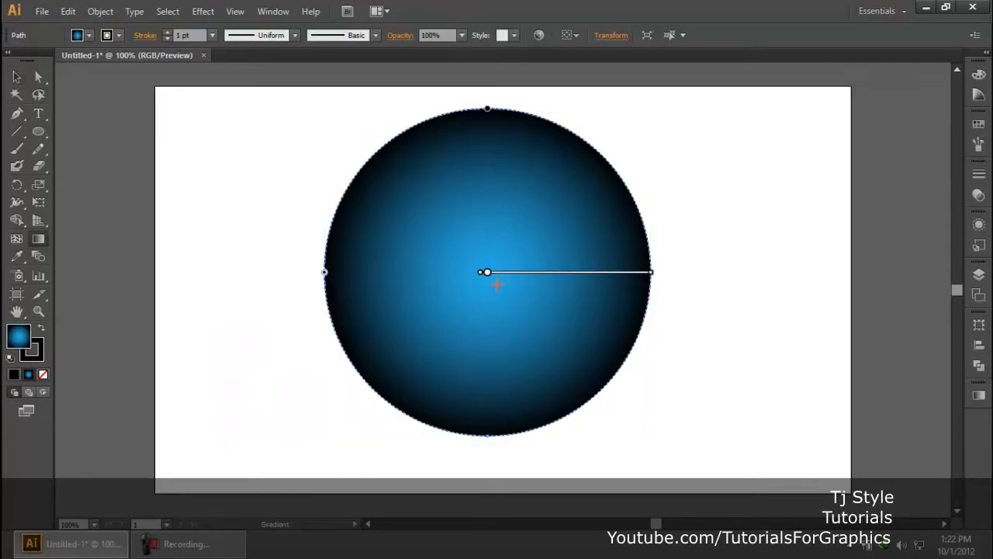
mouse_move(486, 271)
left_mouse_down()
mouse_move(509, 251)
mouse_move(500, 235)
mouse_move(432, 217)
mouse_move(497, 181)
mouse_move(487, 110)
left_mouse_up()
left_click(746, 242)
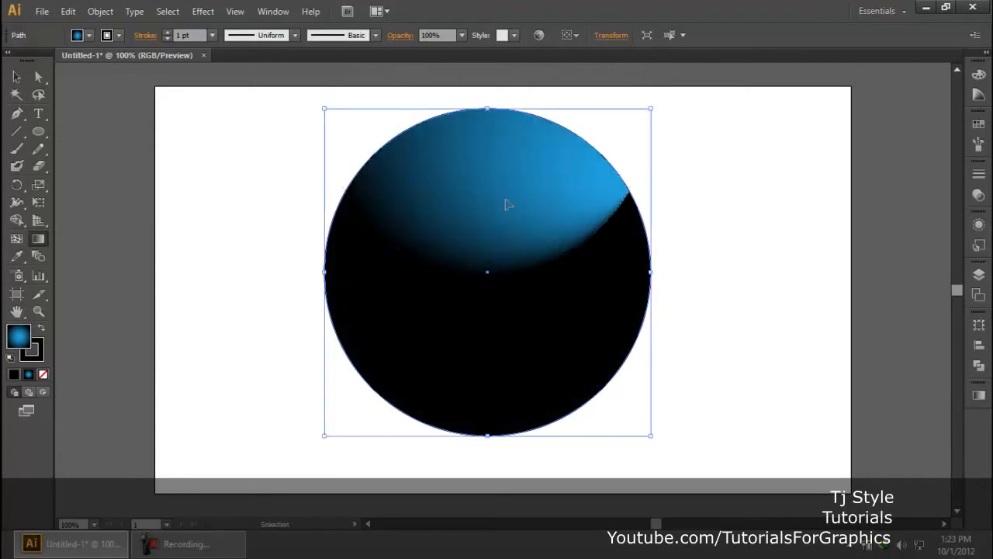
key("ctrl+z")
left_click(280, 207)
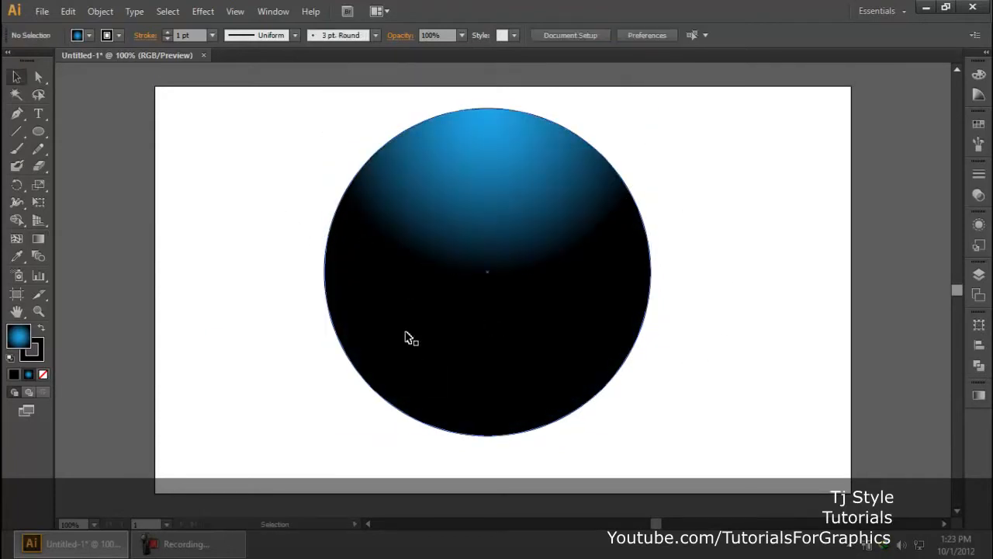
Reselect the circle, rotate its radial gradient to point straight down, and move the gradient's origin into the circle's left half
left_click(513, 185)
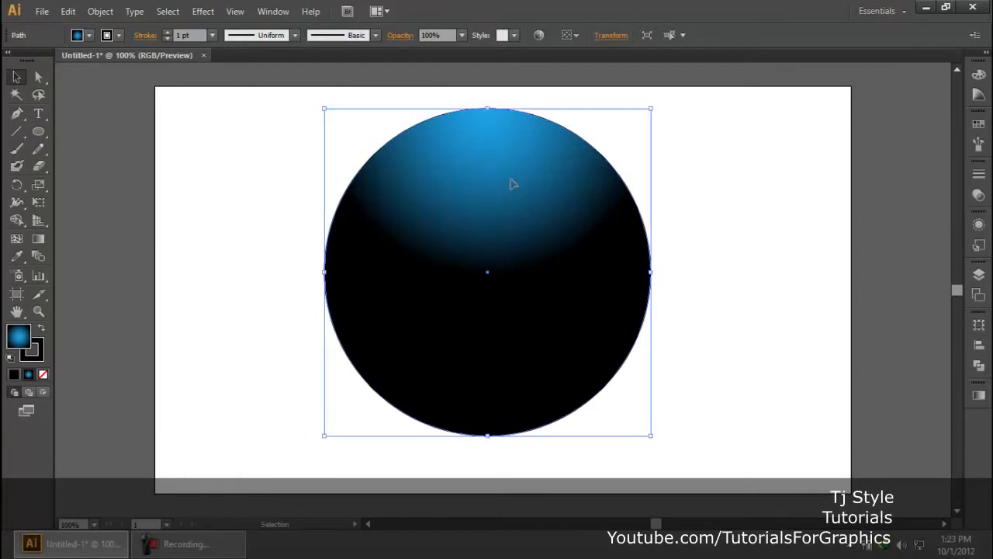
key("g")
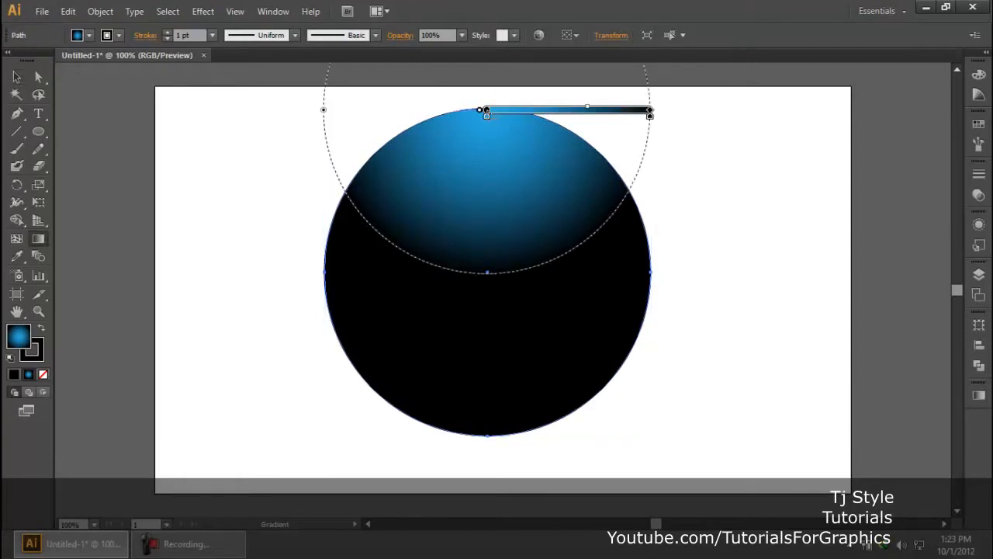
mouse_move(659, 106)
left_mouse_down()
mouse_move(665, 182)
mouse_move(590, 269)
mouse_move(498, 292)
left_mouse_up()
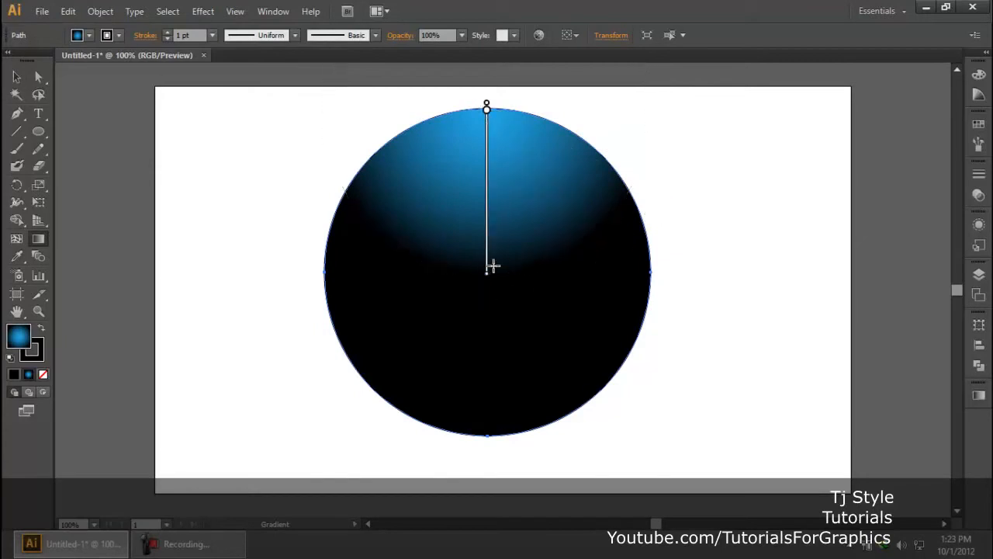
mouse_move(489, 110)
left_mouse_down()
mouse_move(484, 263)
mouse_move(409, 273)
left_mouse_up()
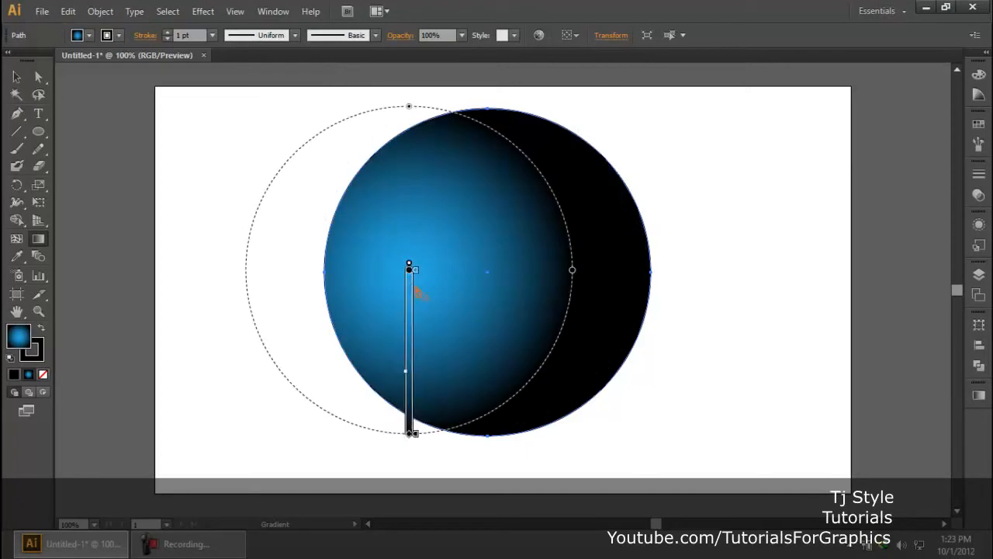
Narrow the radial gradient into a tall ellipse with its aspect ratio handle and center it on the circle
left_click_drag(572, 272, 504, 271)
left_click(471, 249)
key("ctrl+z")
mouse_move(414, 270)
left_mouse_down()
mouse_move(485, 269)
mouse_move(488, 277)
left_mouse_up()
Offset the elliptical gradient's highlight toward its right edge and shift the whole gradient slightly right on the circle
left_click(735, 267)
key("ctrl+z")
left_click(541, 265)
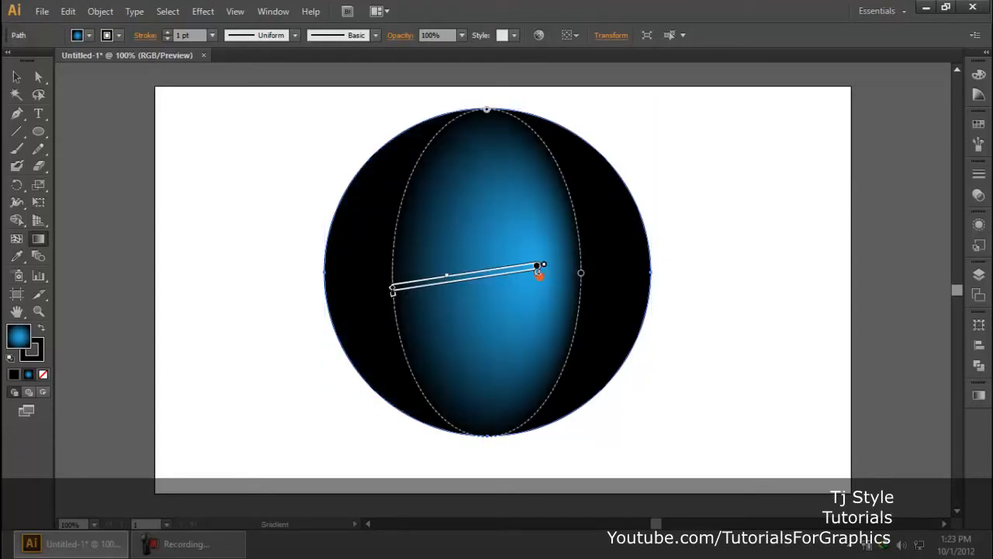
left_click_drag(537, 267, 571, 268)
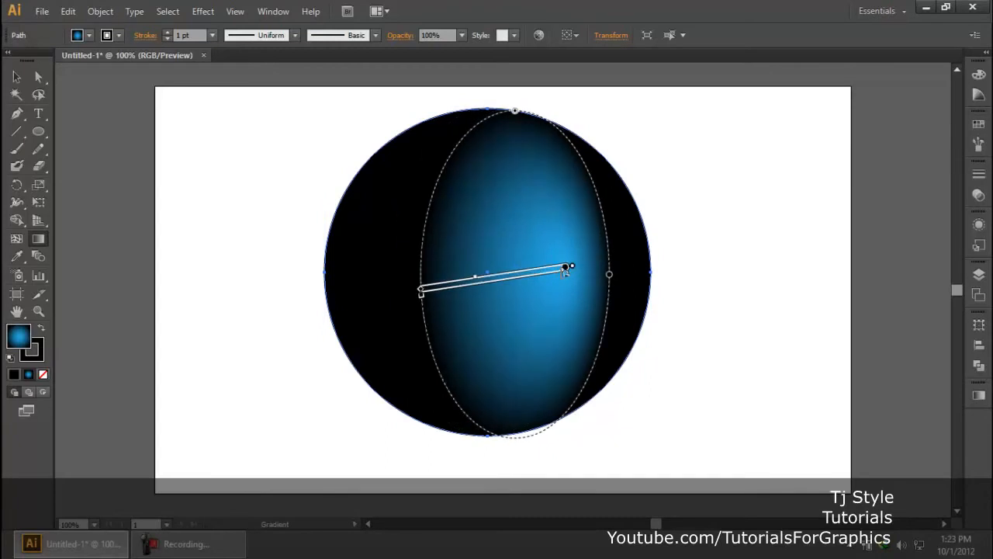
Redraw the radial gradient downward from the circle's upper part with the Gradient tool and move it to the circle's center
left_click_drag(506, 189, 504, 318)
key("v")
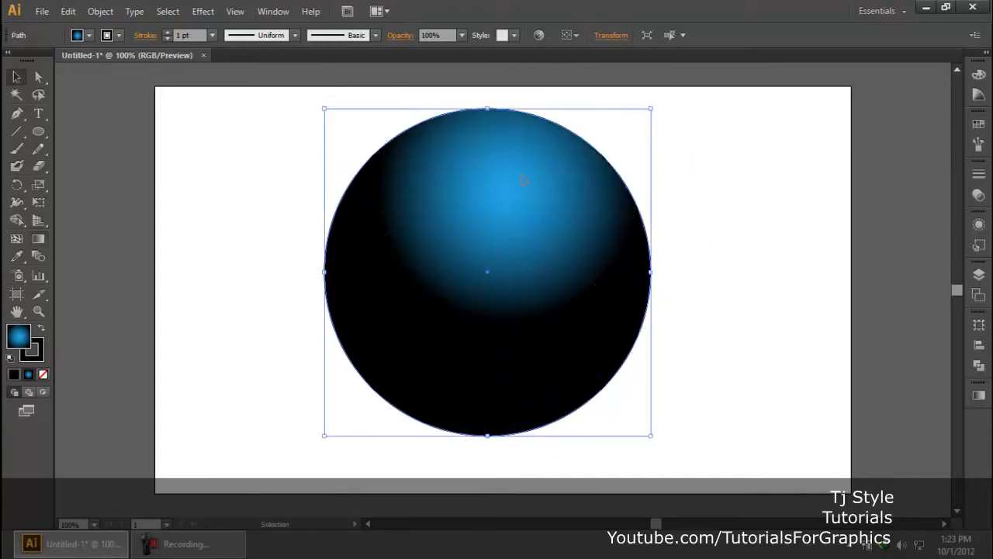
key("g")
mouse_move(506, 188)
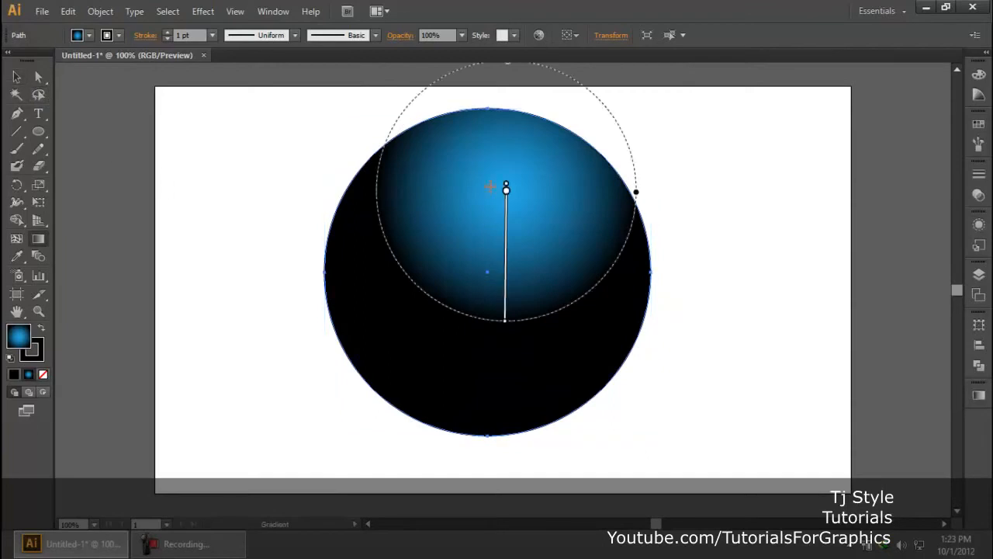
mouse_move(505, 189)
left_mouse_down()
mouse_move(480, 261)
mouse_move(489, 269)
left_mouse_up()
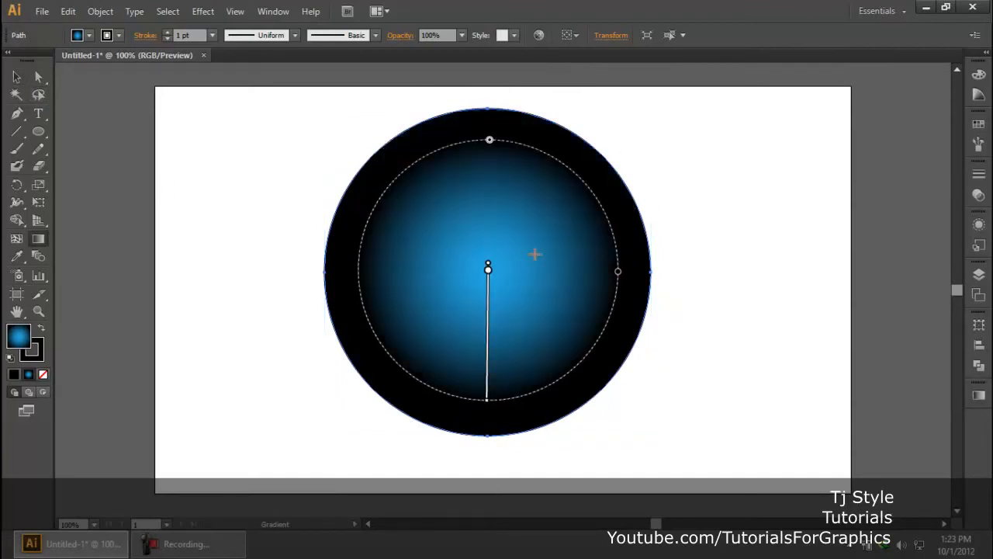
Slide the blue stop outward along the gradient to enlarge the solid blue center, and deselect the circle
left_click_drag(497, 277, 490, 317)
left_click(17, 77)
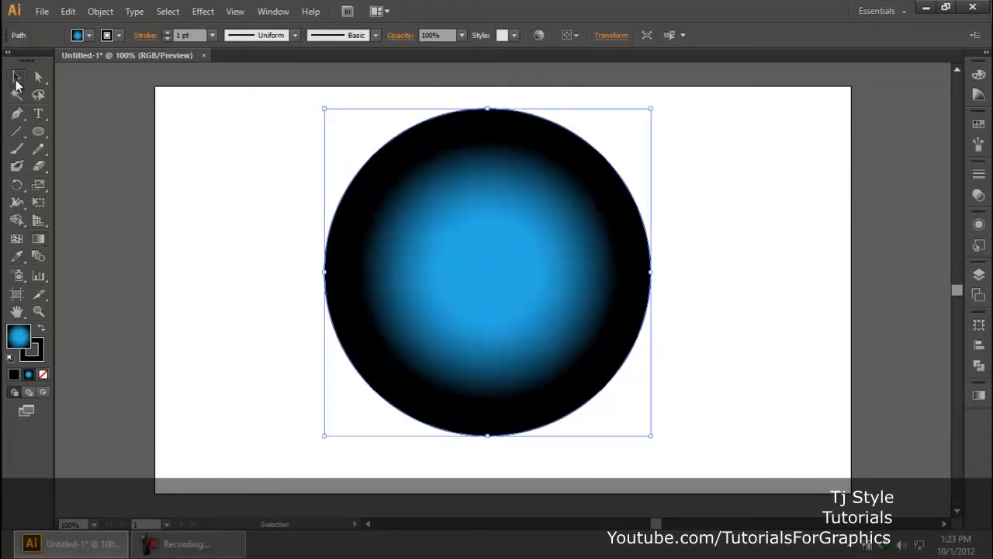
left_click(259, 235)
left_click(178, 544)
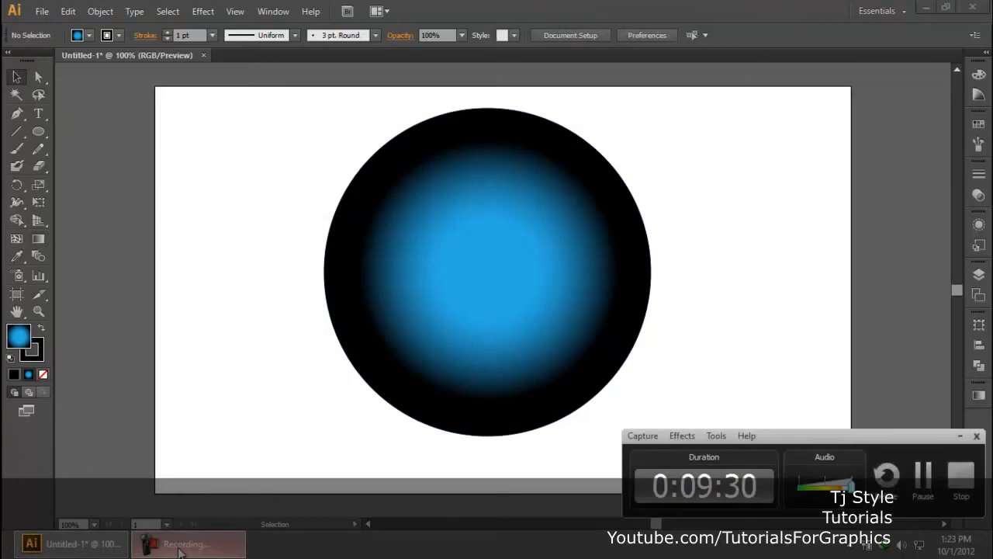